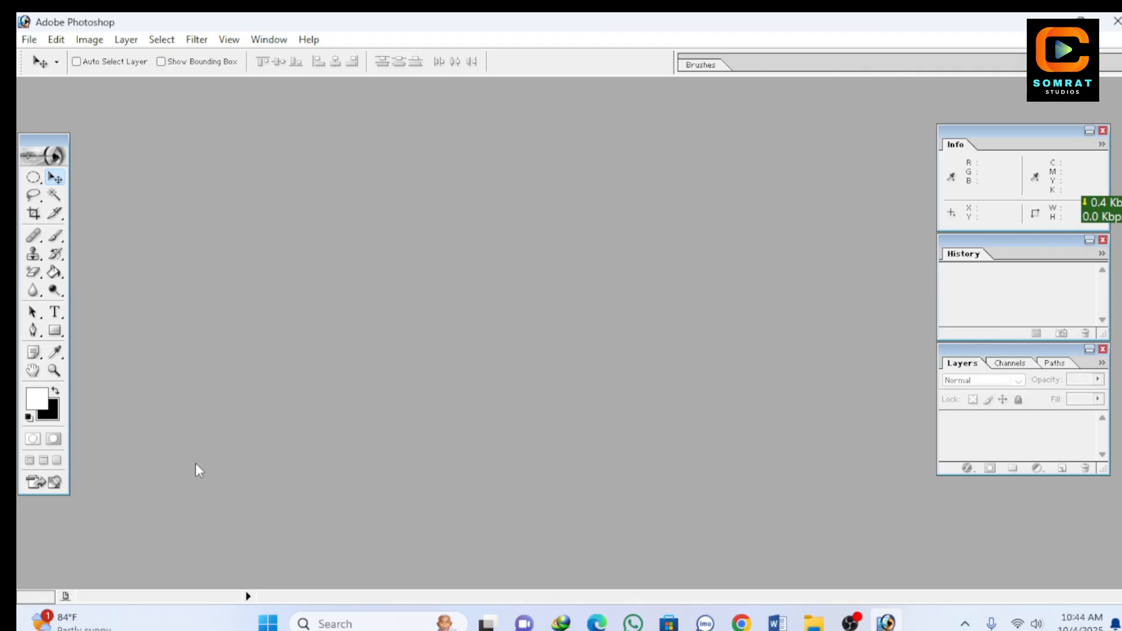
Step: Create a new white RGB document, 6 by 4 inches at 300 pixels/inch
{"action": "left_click", "coordinate": [32, 196]}
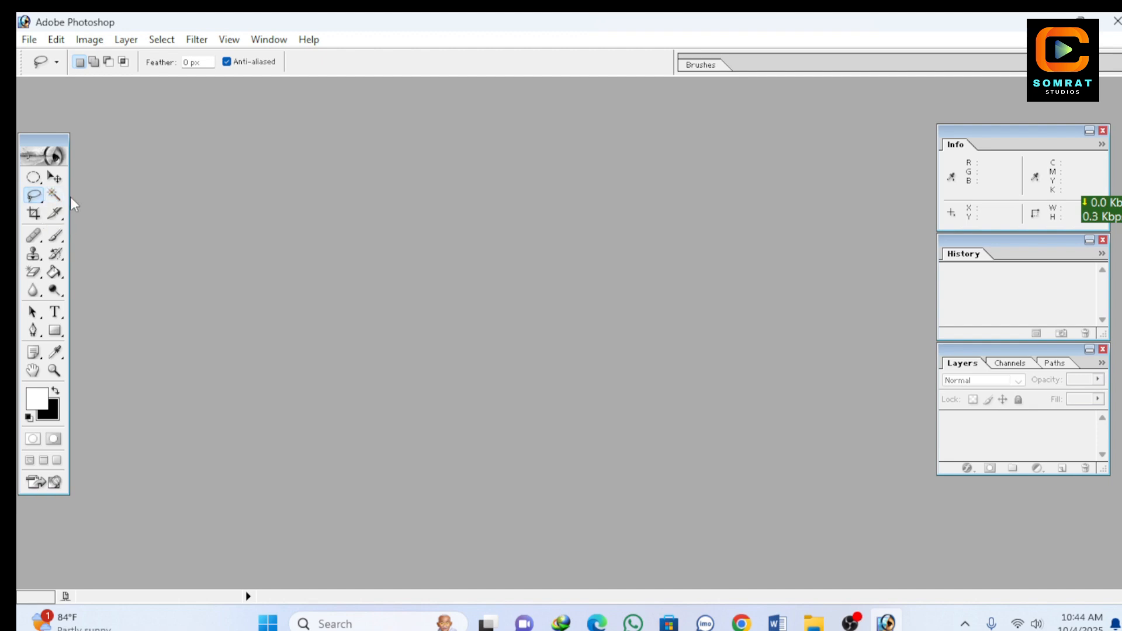
{"action": "left_click", "coordinate": [28, 41]}
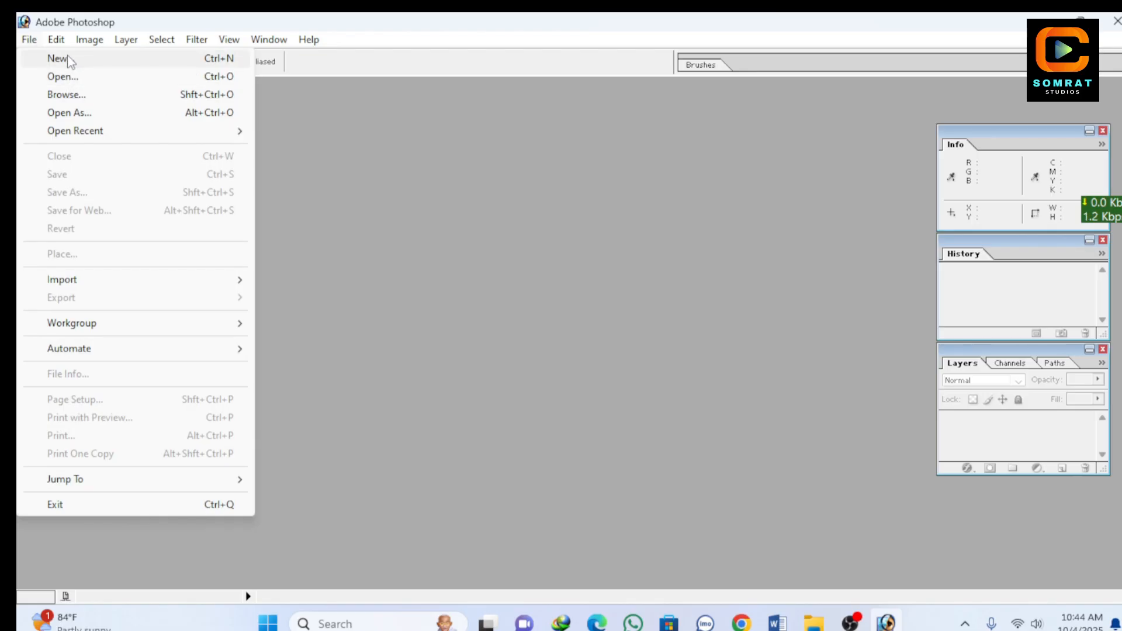
{"action": "left_click", "coordinate": [67, 58]}
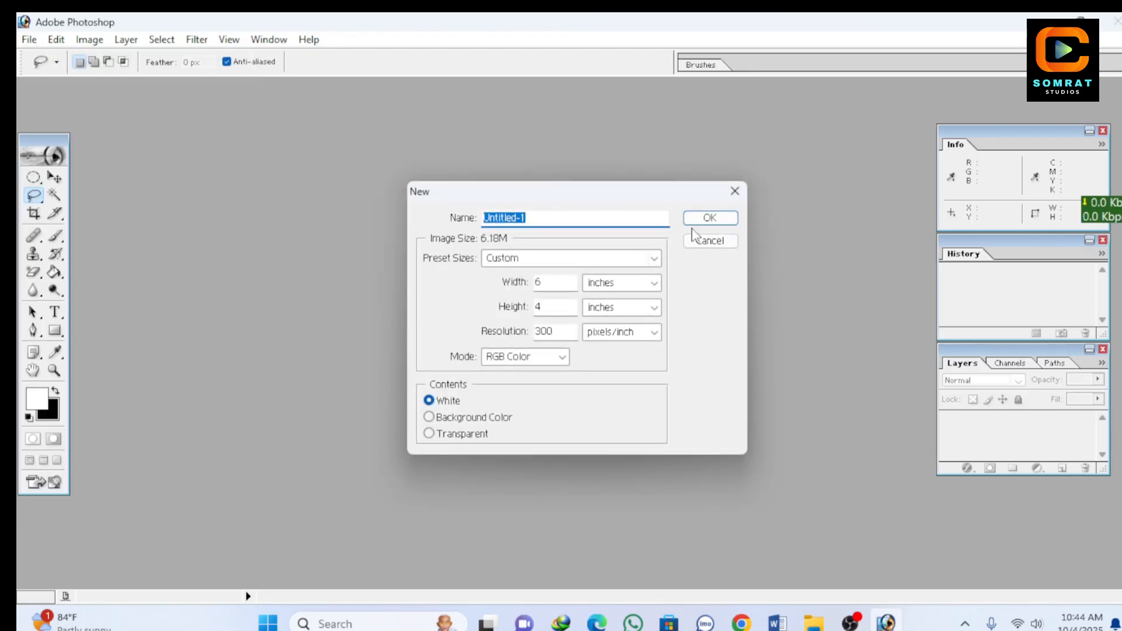
{"action": "left_click", "coordinate": [708, 219]}
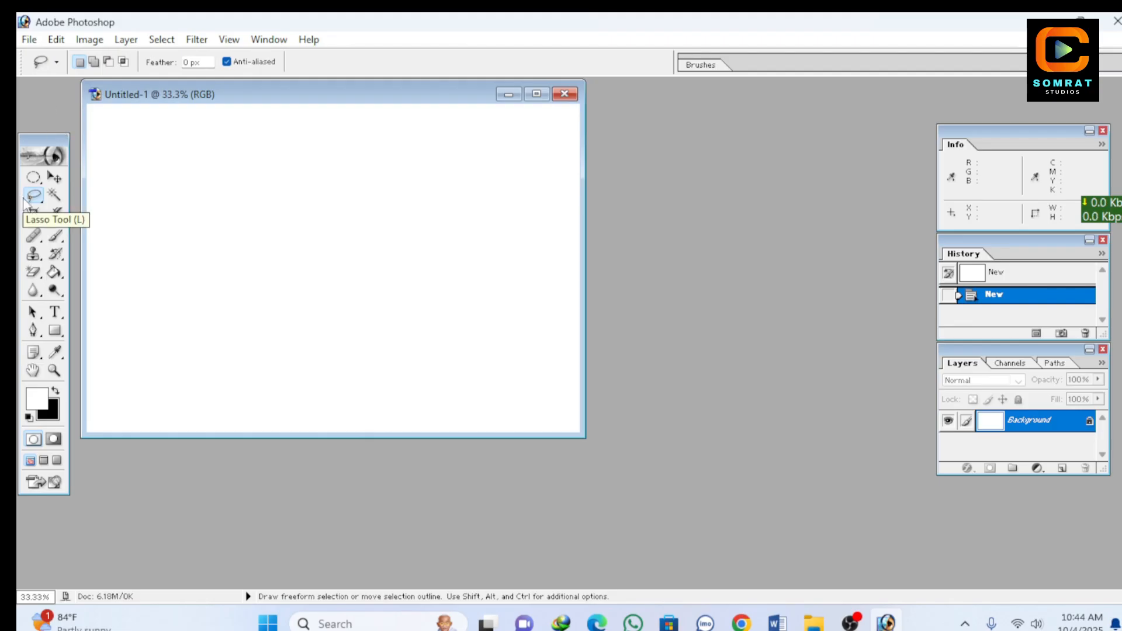
Step: Open the IMG_9458 photo from the Desktop and maximize its document window
{"action": "left_click", "coordinate": [29, 40]}
{"action": "left_click", "coordinate": [33, 77]}
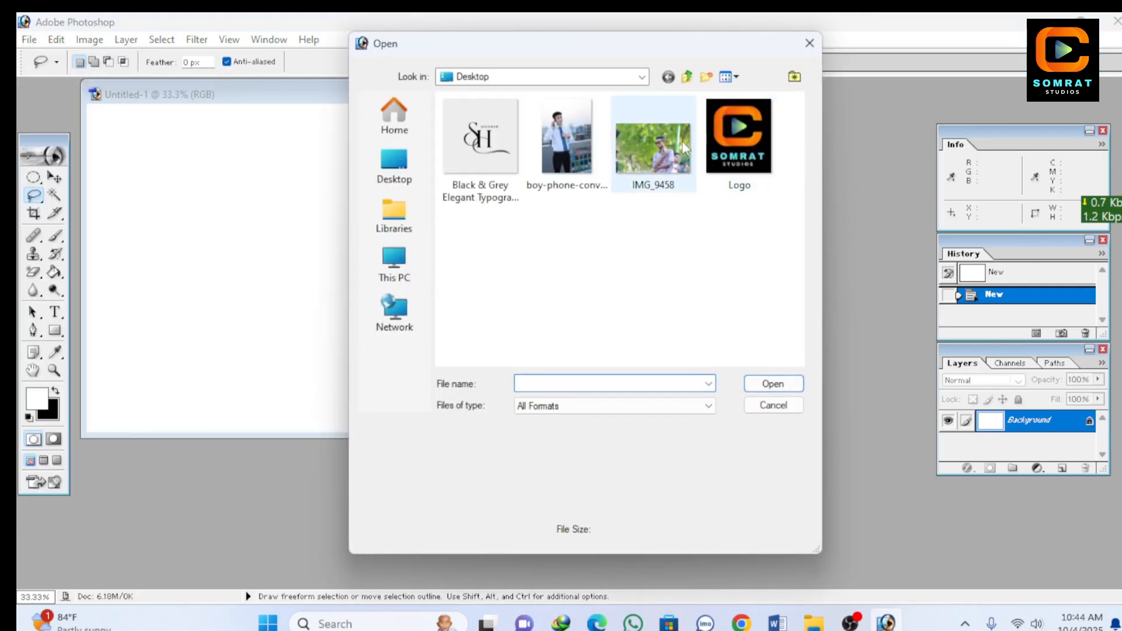
{"action": "left_click", "coordinate": [666, 155]}
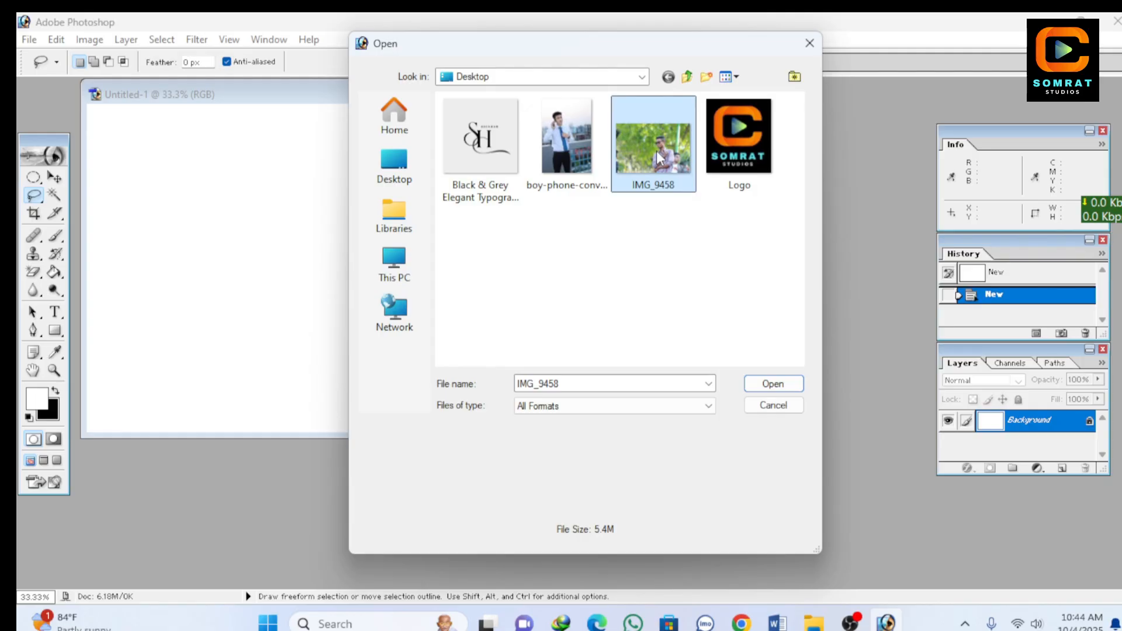
{"action": "double_click", "coordinate": [659, 157]}
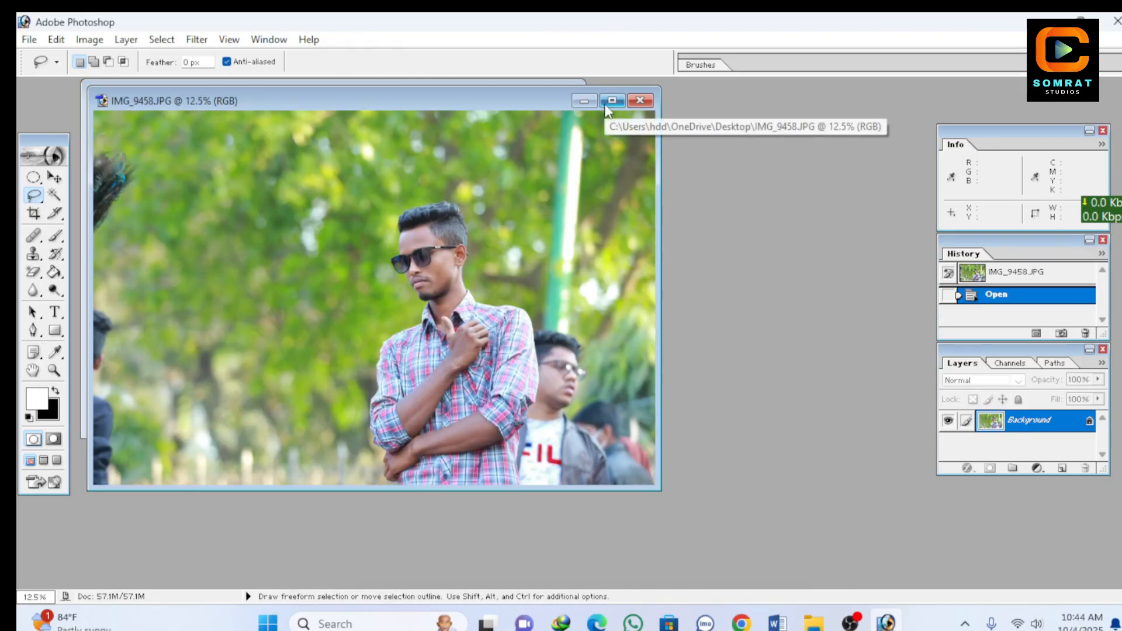
{"action": "left_click", "coordinate": [611, 101]}
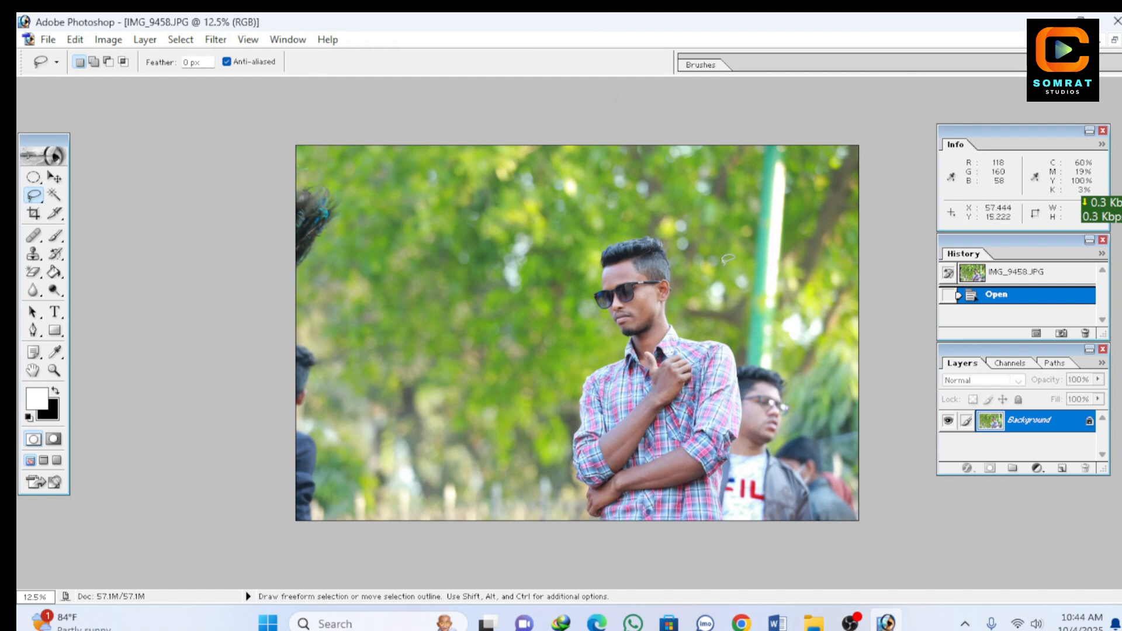
{"action": "key", "text": "ctrl+0"}
{"action": "scroll", "coordinate": [737, 311], "scroll_direction": "down", "scroll_amount": 2}
{"action": "scroll", "coordinate": [735, 311], "scroll_direction": "up", "scroll_amount": 9}
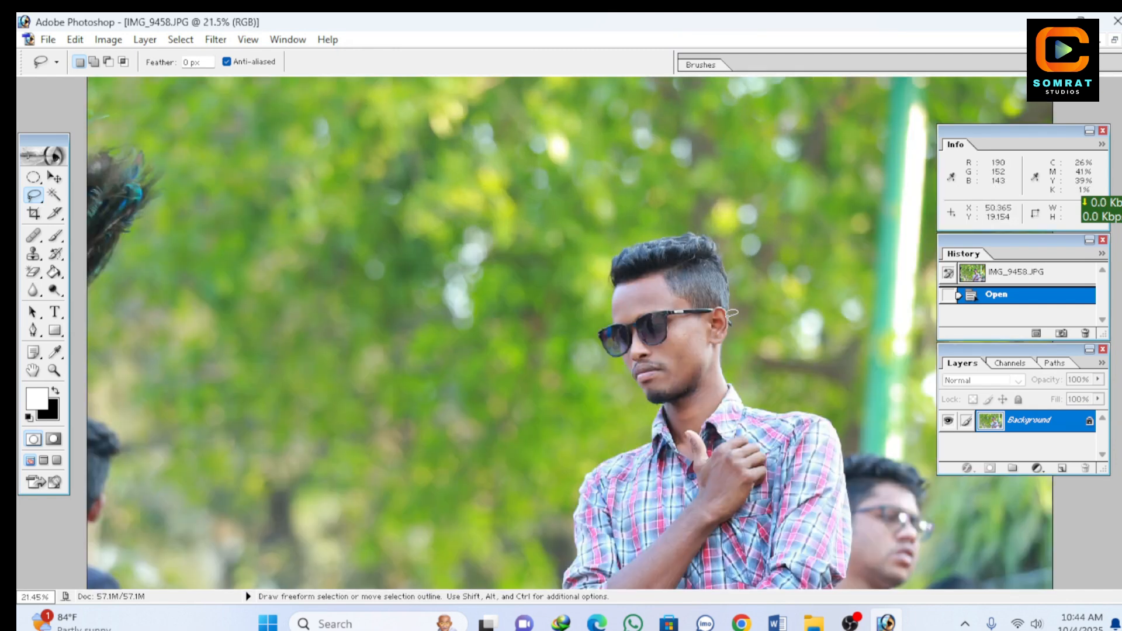
{"action": "scroll", "coordinate": [729, 315], "scroll_direction": "down", "scroll_amount": 1}
{"action": "scroll", "coordinate": [729, 316], "scroll_direction": "up", "scroll_amount": 1}
{"action": "scroll", "coordinate": [729, 316], "scroll_direction": "down", "scroll_amount": 4}
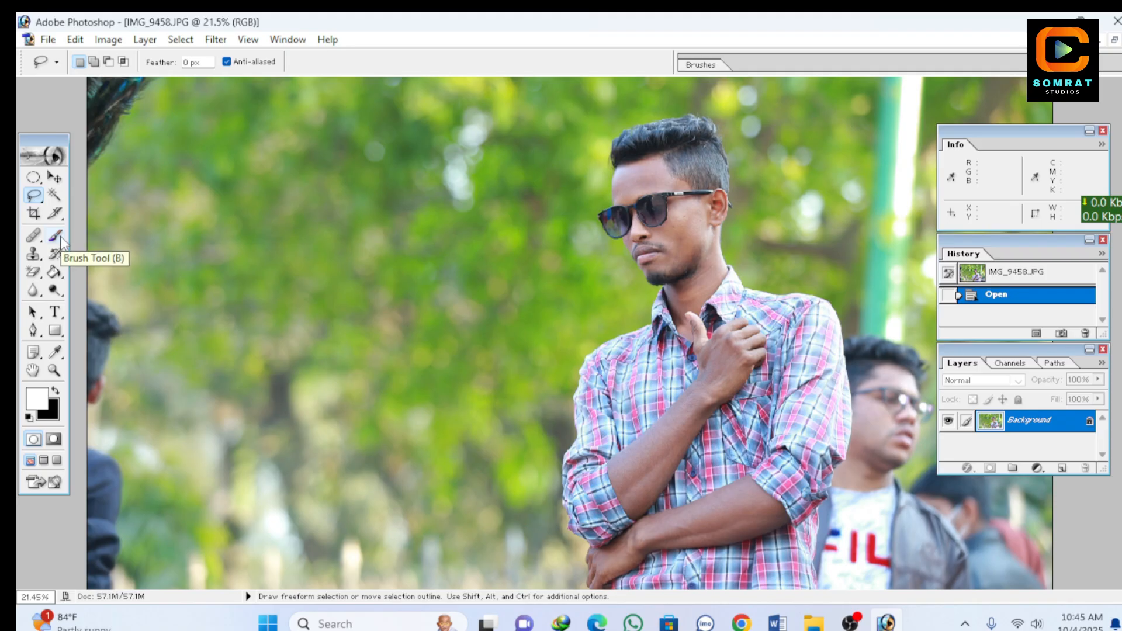
Step: Try a short freehand Lasso stroke on the foliage beside the man, and clear the resulting sliver selection
{"action": "left_click", "coordinate": [39, 200]}
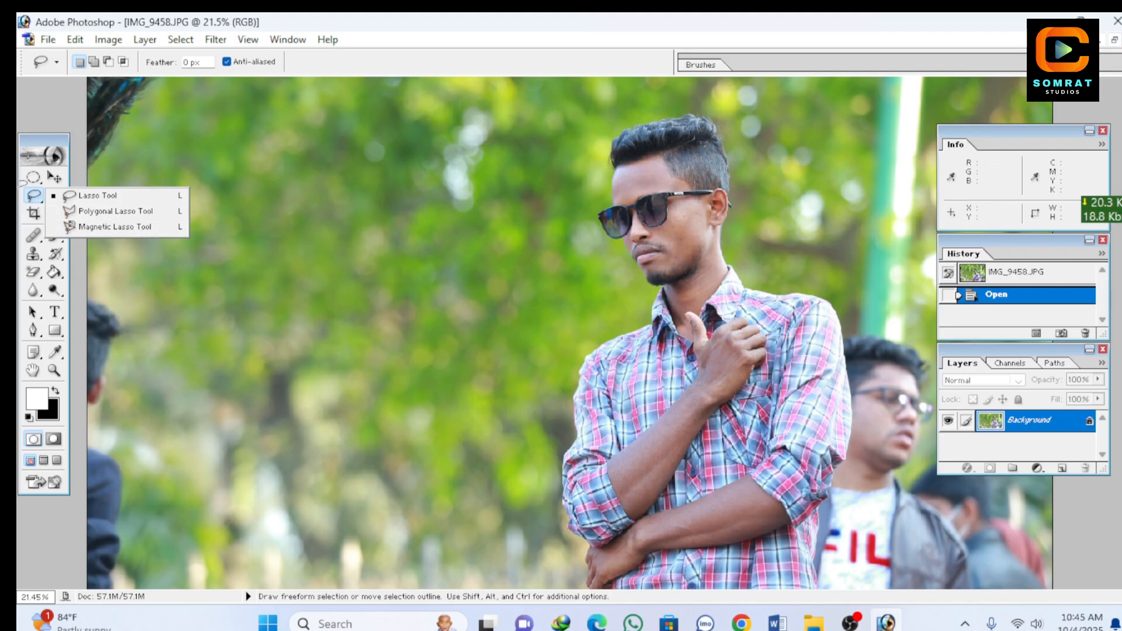
{"action": "left_click", "coordinate": [101, 196]}
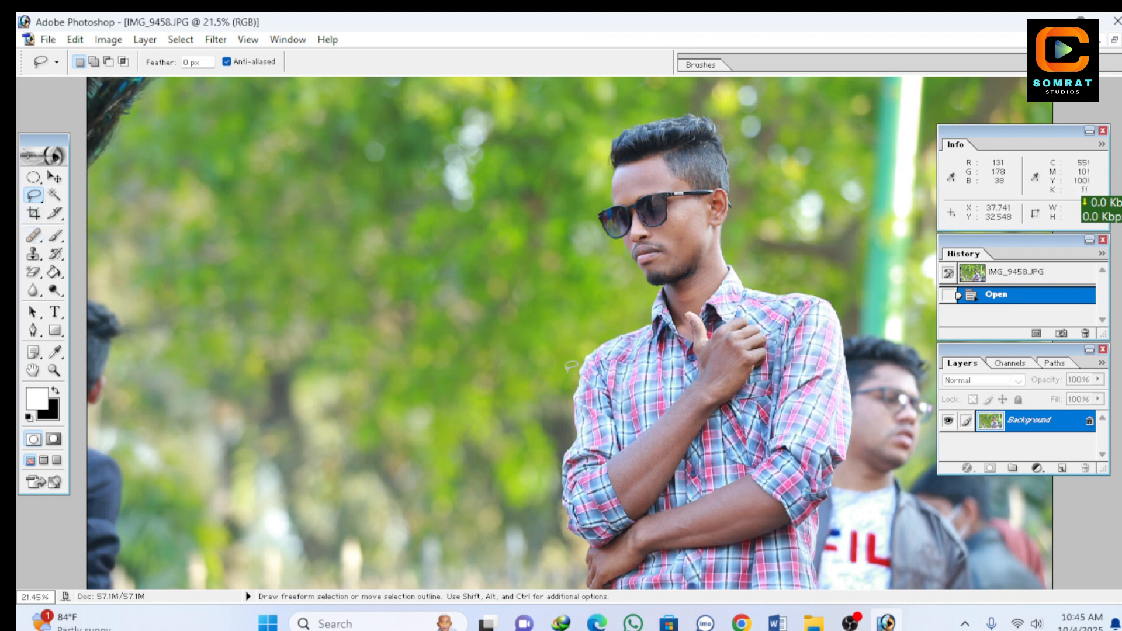
{"action": "left_click_drag", "start_coordinate": [430, 461], "coordinate": [472, 202]}
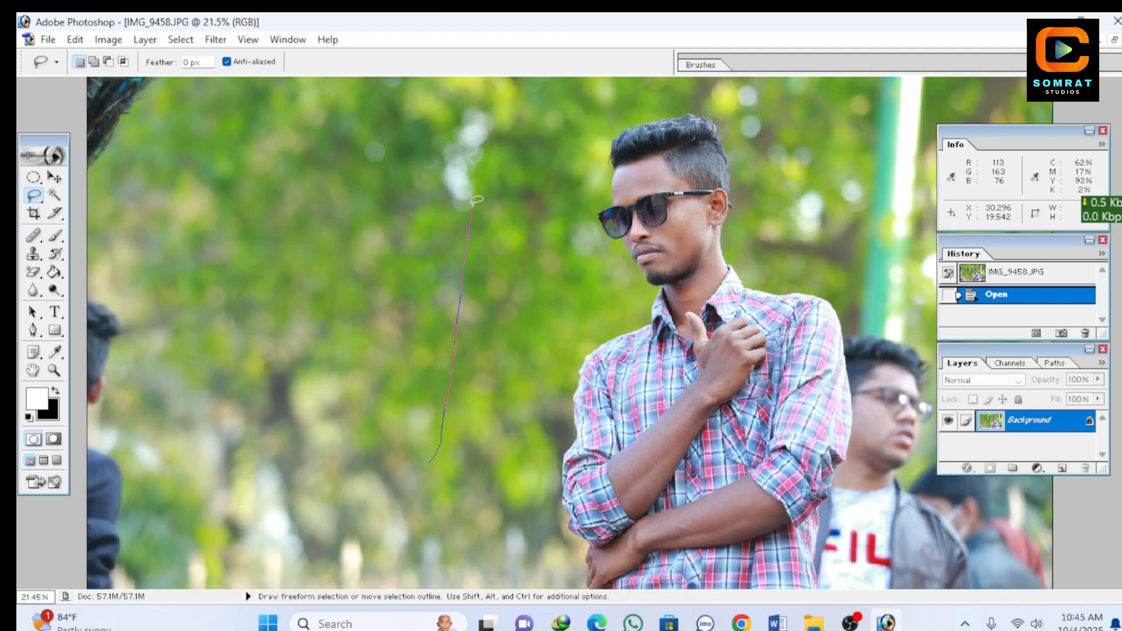
{"action": "left_click_drag", "start_coordinate": [472, 202], "coordinate": [472, 204]}
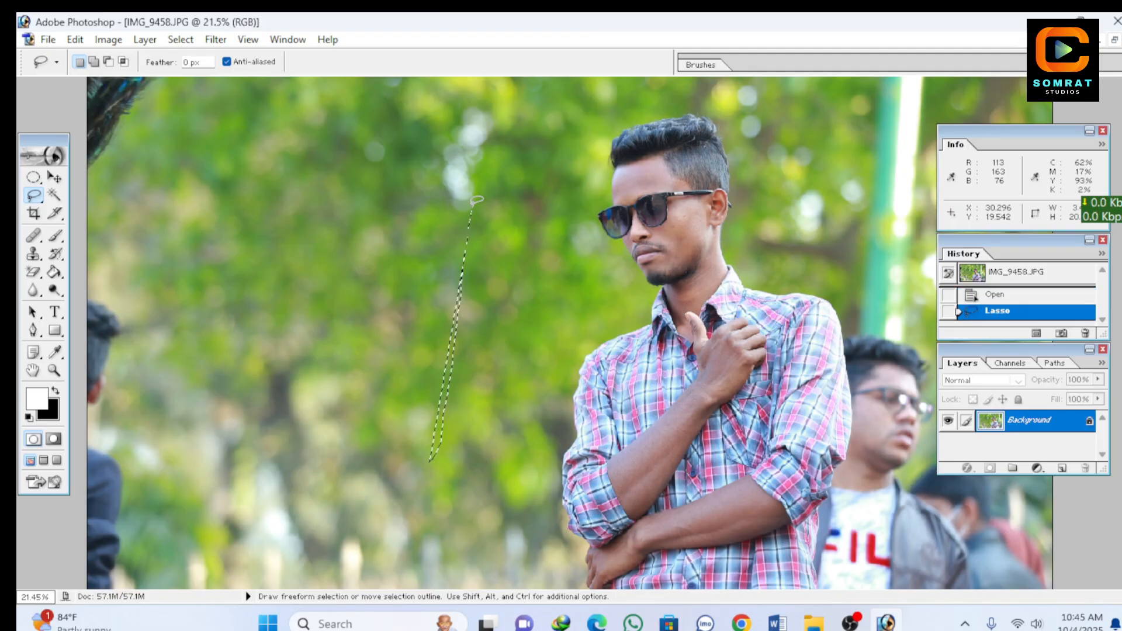
{"action": "left_click", "coordinate": [459, 397]}
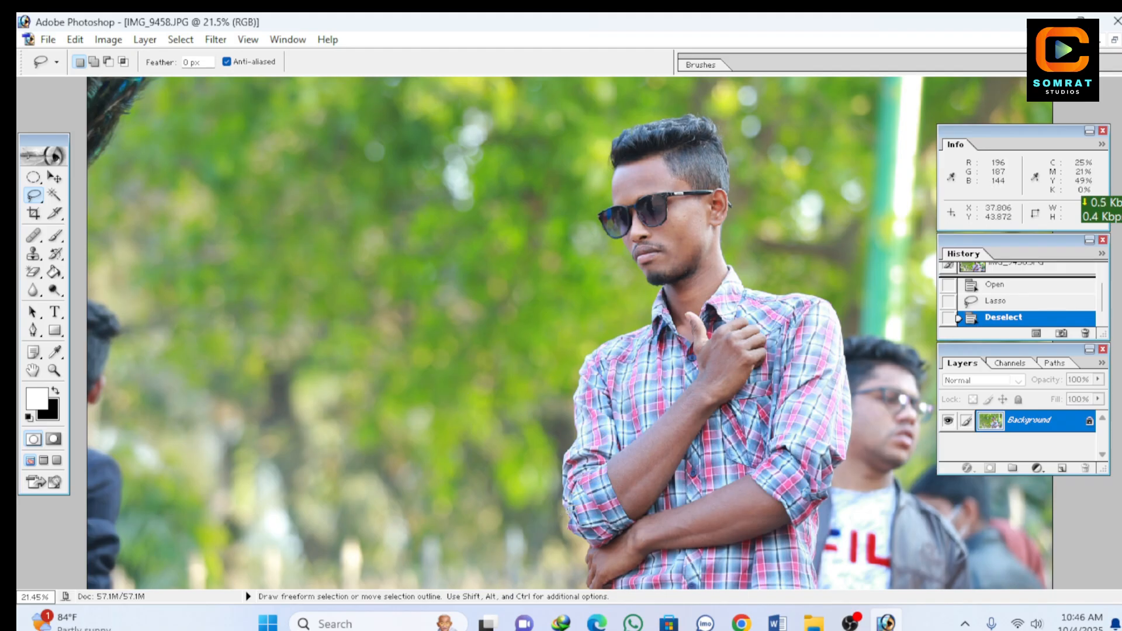
Step: Lasso the man's head and upper body freehand and try moving the selected pixels onto the foliage beside him
{"action": "mouse_move", "coordinate": [569, 514]}
{"action": "left_mouse_down"}
{"action": "mouse_move", "coordinate": [581, 360]}
{"action": "mouse_move", "coordinate": [642, 313]}
{"action": "mouse_move", "coordinate": [651, 289]}
{"action": "mouse_move", "coordinate": [605, 194]}
{"action": "mouse_move", "coordinate": [605, 162]}
{"action": "mouse_move", "coordinate": [634, 122]}
{"action": "mouse_move", "coordinate": [677, 120]}
{"action": "mouse_move", "coordinate": [730, 183]}
{"action": "mouse_move", "coordinate": [739, 267]}
{"action": "mouse_move", "coordinate": [759, 286]}
{"action": "mouse_move", "coordinate": [815, 288]}
{"action": "mouse_move", "coordinate": [840, 310]}
{"action": "mouse_move", "coordinate": [843, 419]}
{"action": "mouse_move", "coordinate": [822, 465]}
{"action": "mouse_move", "coordinate": [771, 497]}
{"action": "mouse_move", "coordinate": [584, 524]}
{"action": "left_mouse_up"}
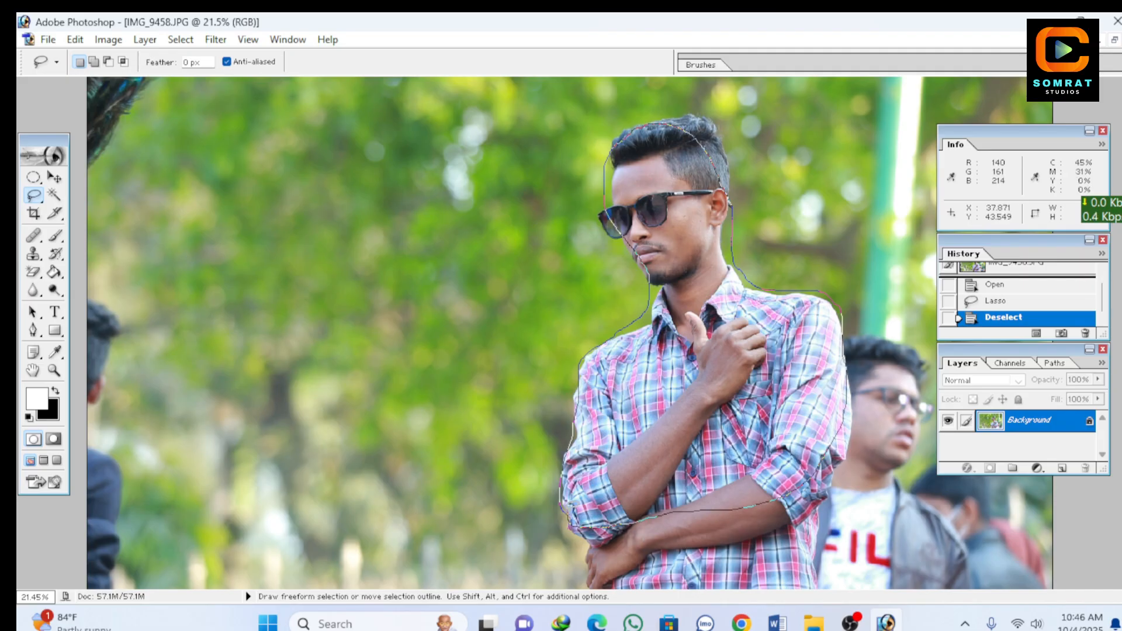
{"action": "left_click_drag", "start_coordinate": [584, 524], "coordinate": [577, 520]}
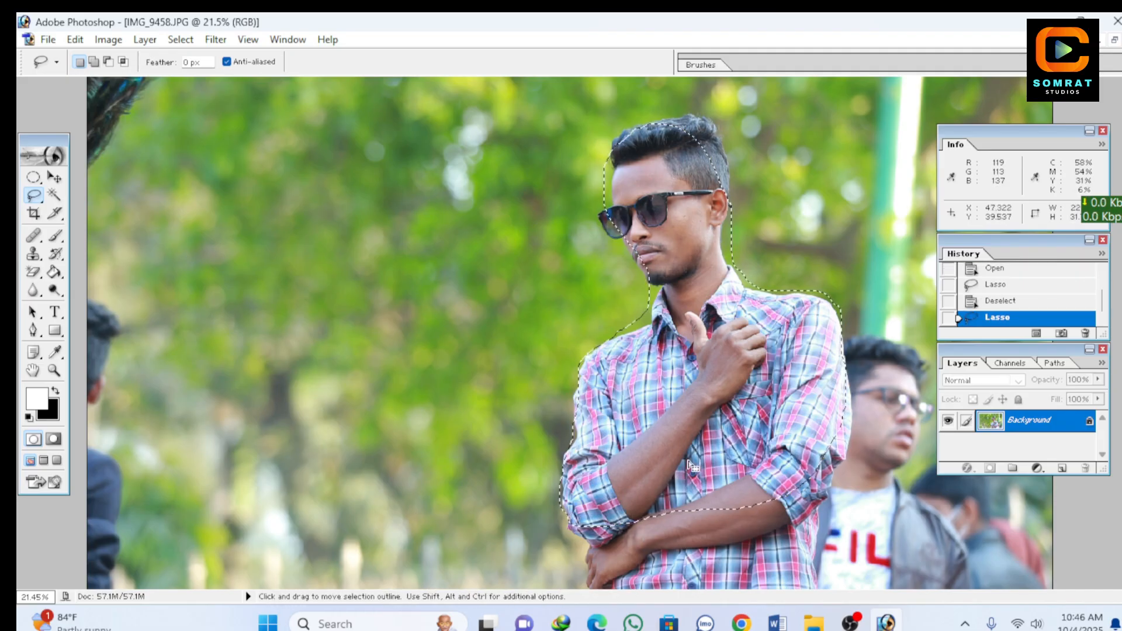
{"action": "left_click", "coordinate": [53, 178]}
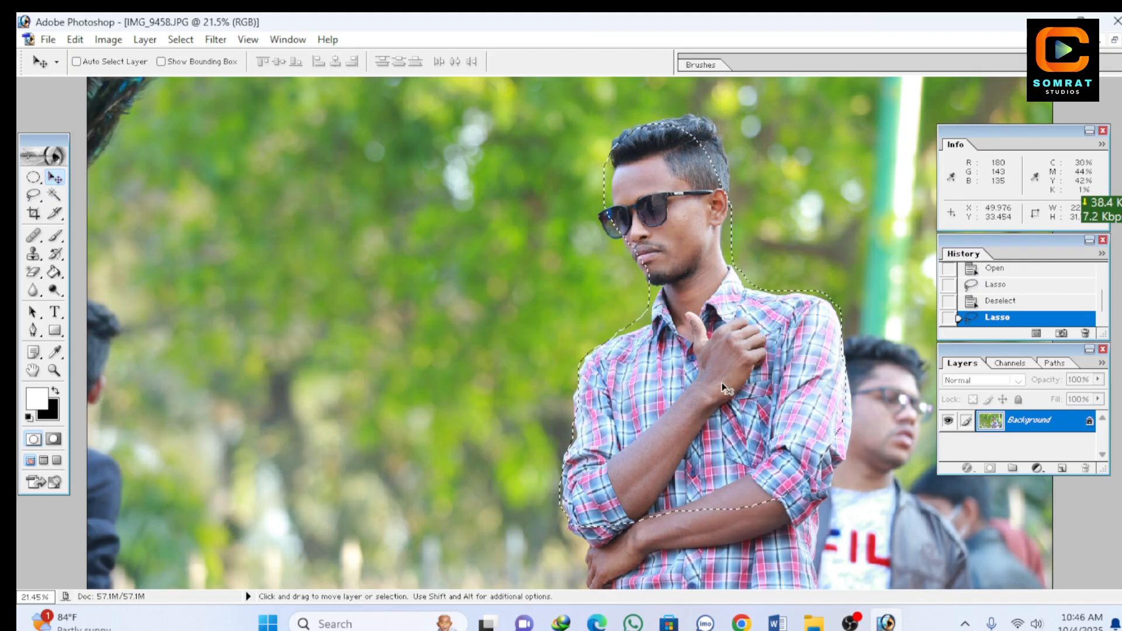
{"action": "left_click_drag", "start_coordinate": [708, 381], "coordinate": [427, 377]}
{"action": "key", "text": "alt"}
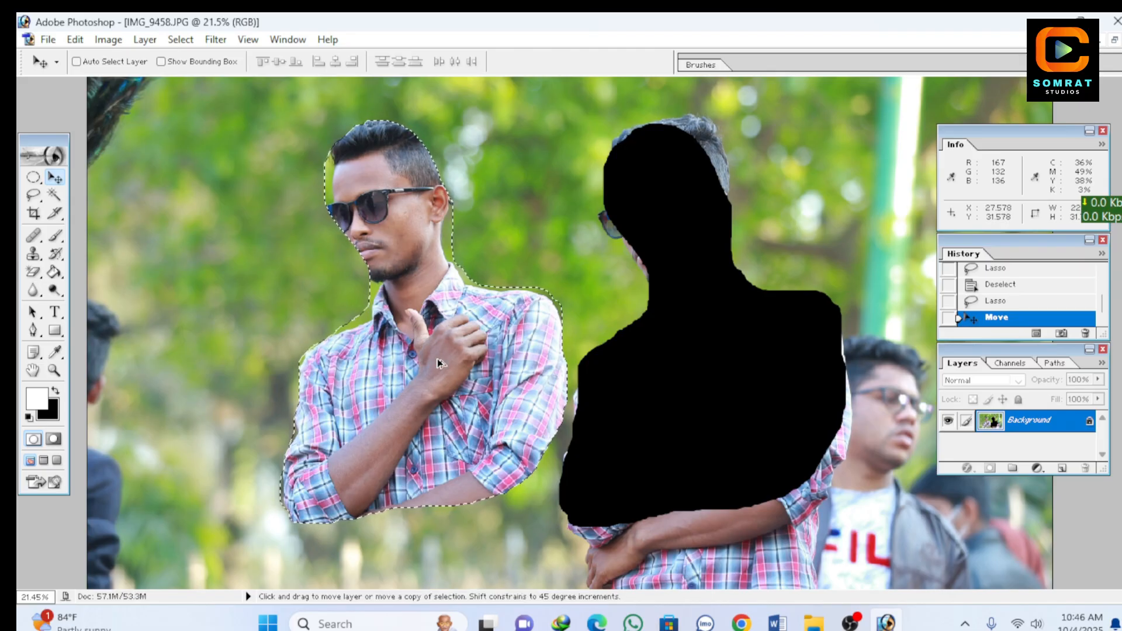
{"action": "key", "text": "ctrl+z"}
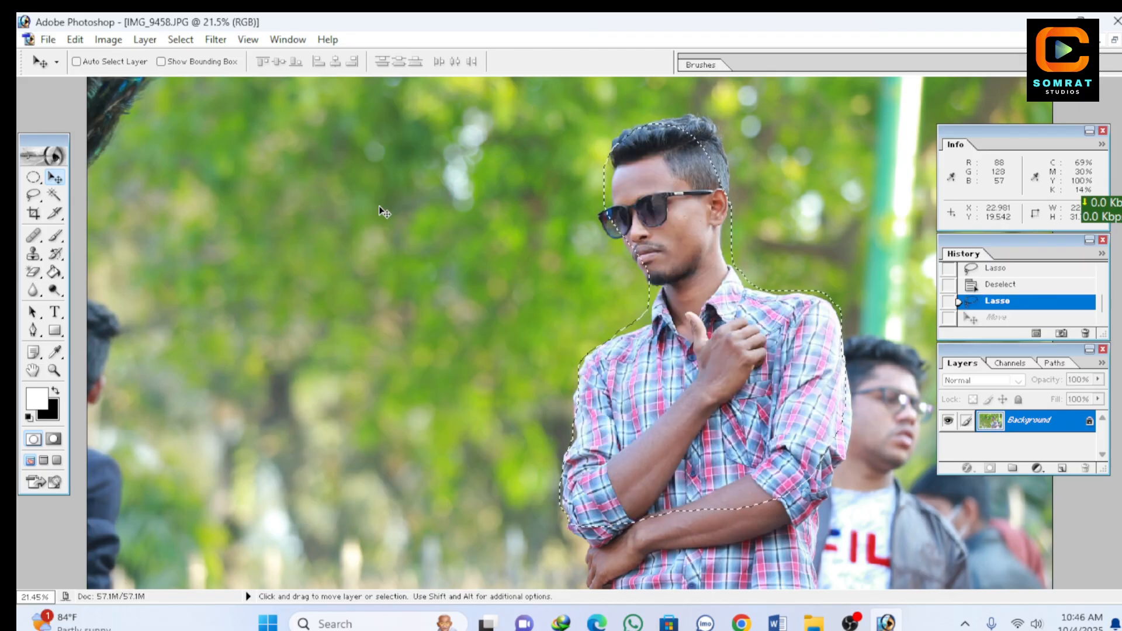
{"action": "key", "text": "ctrl+d"}
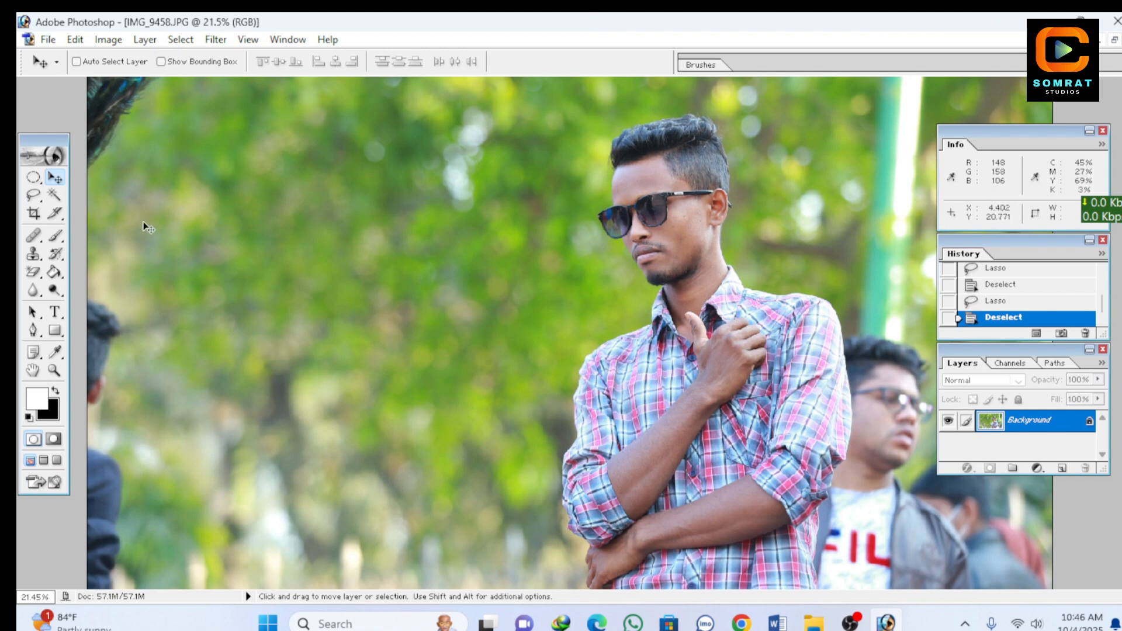
Step: Outline the man's plaid shirt from collar to forearms with a closed Polygonal Lasso selection
{"action": "left_click", "coordinate": [41, 202]}
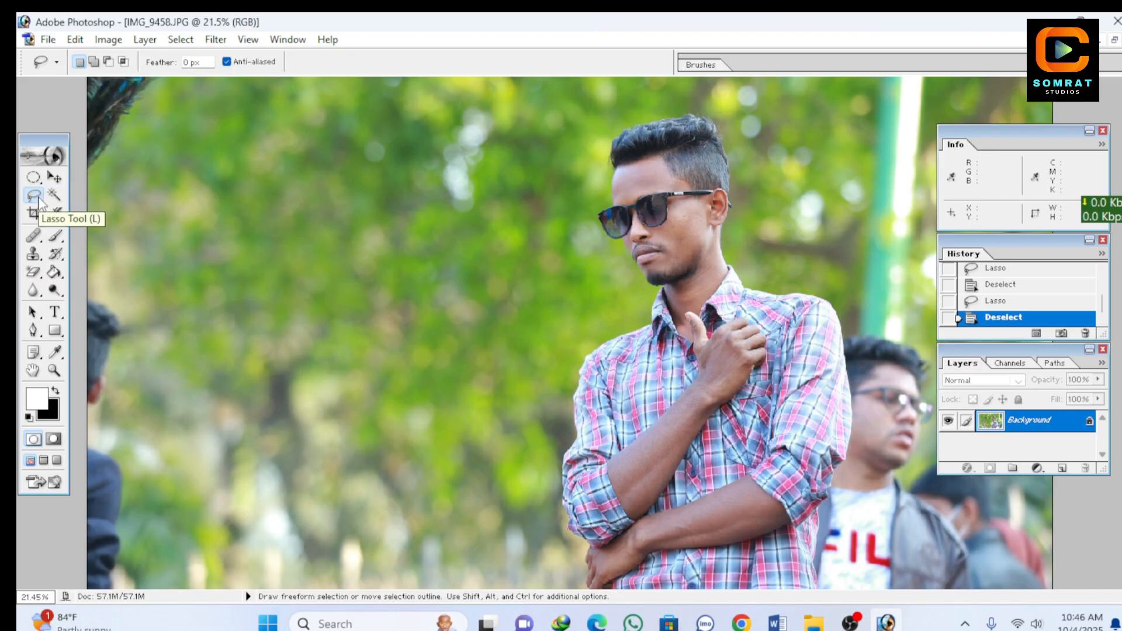
{"action": "right_click", "coordinate": [38, 202]}
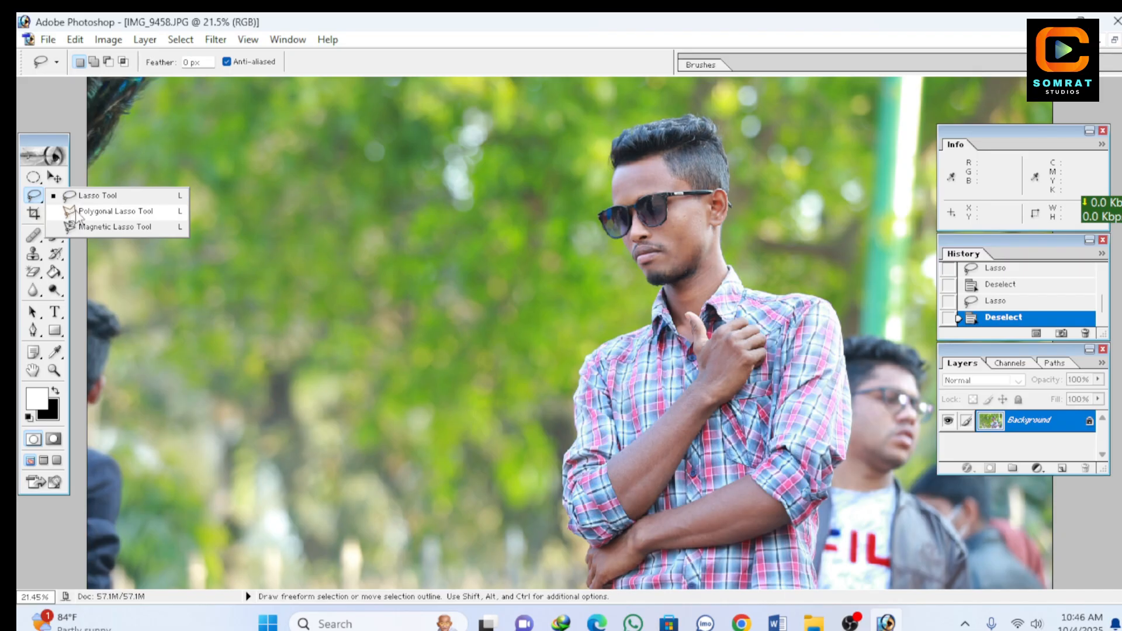
{"action": "left_click", "coordinate": [121, 212]}
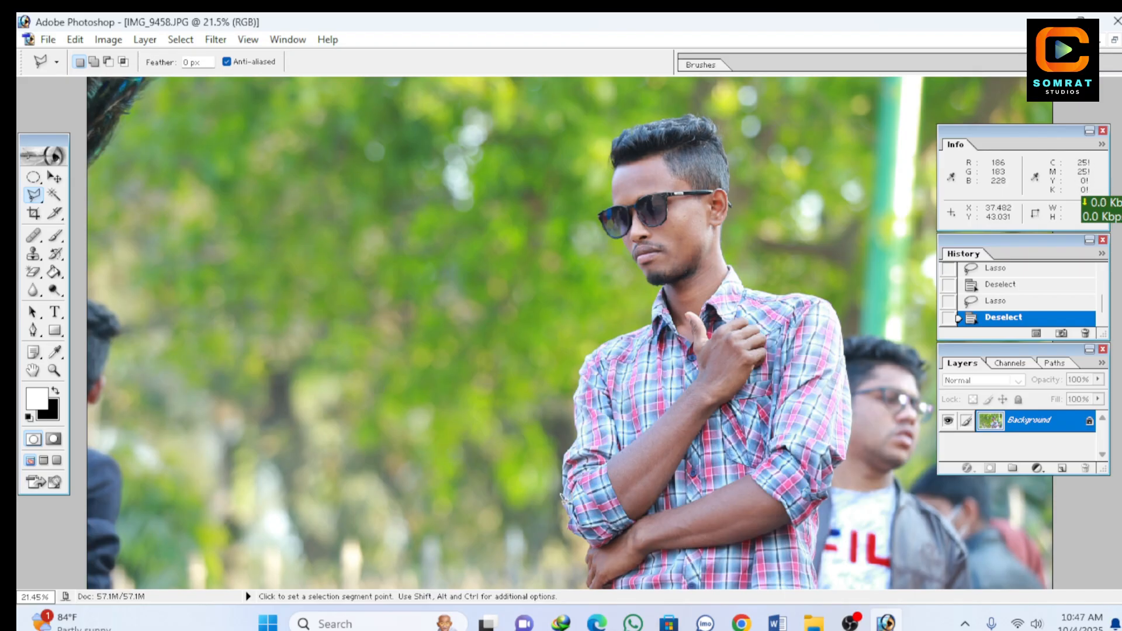
{"action": "scroll", "coordinate": [570, 333], "scroll_direction": "down", "scroll_amount": 1}
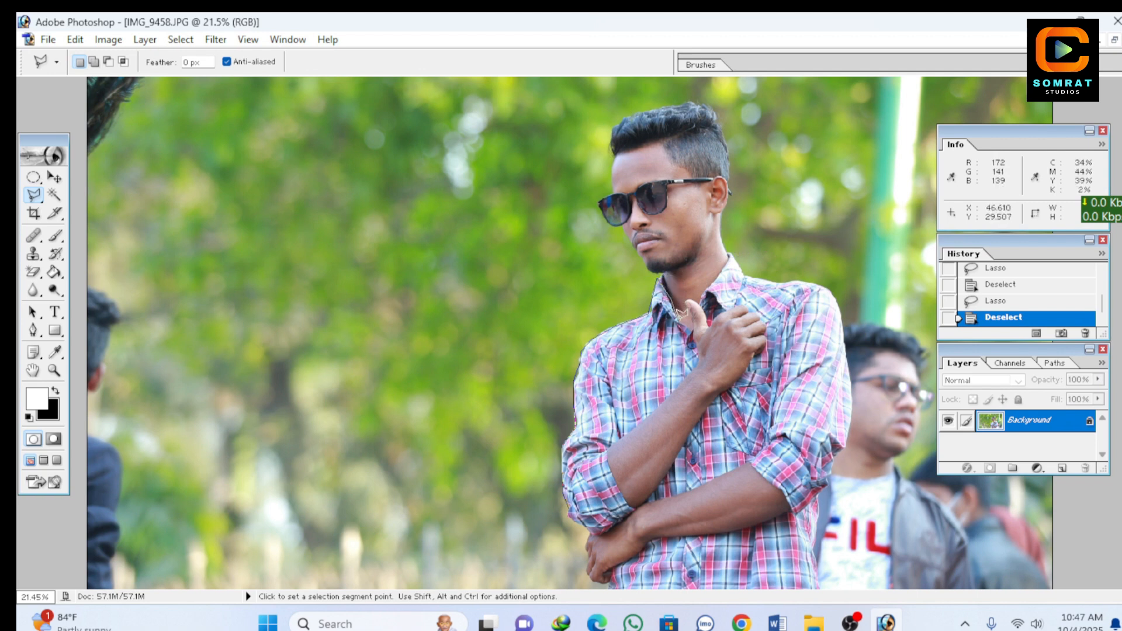
{"action": "left_click", "coordinate": [691, 322]}
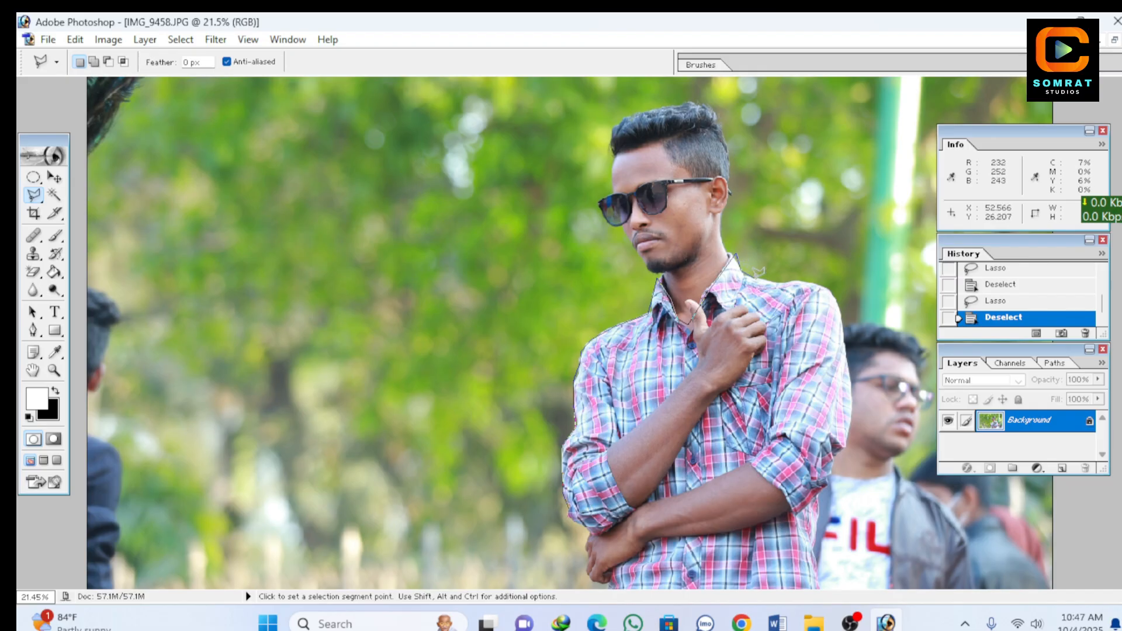
{"action": "left_click", "coordinate": [743, 272]}
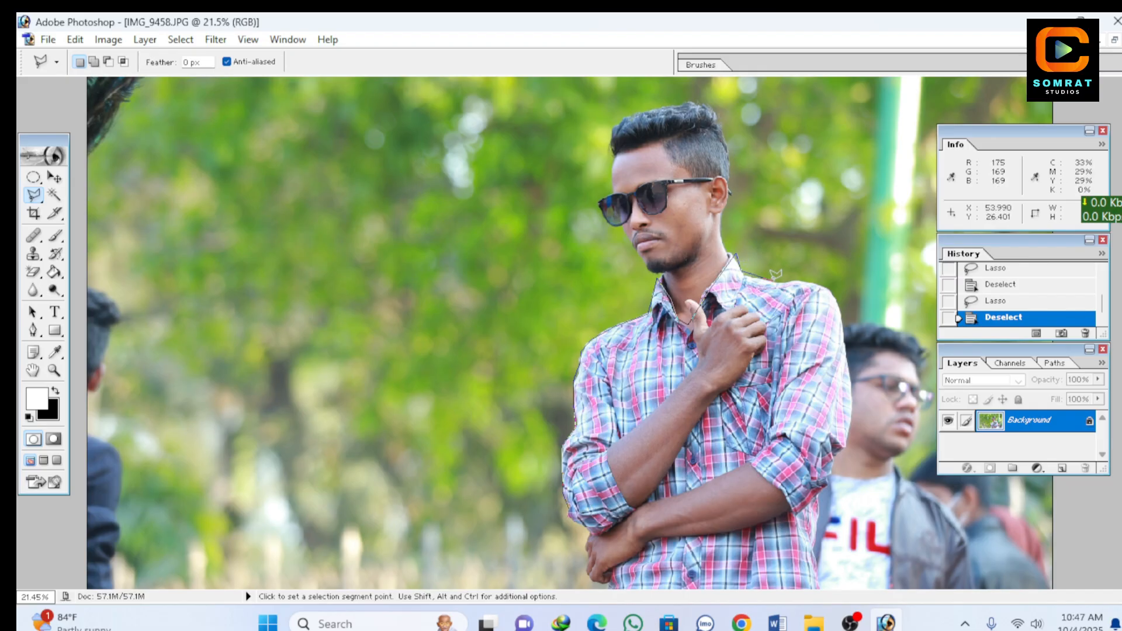
{"action": "left_click", "coordinate": [824, 287]}
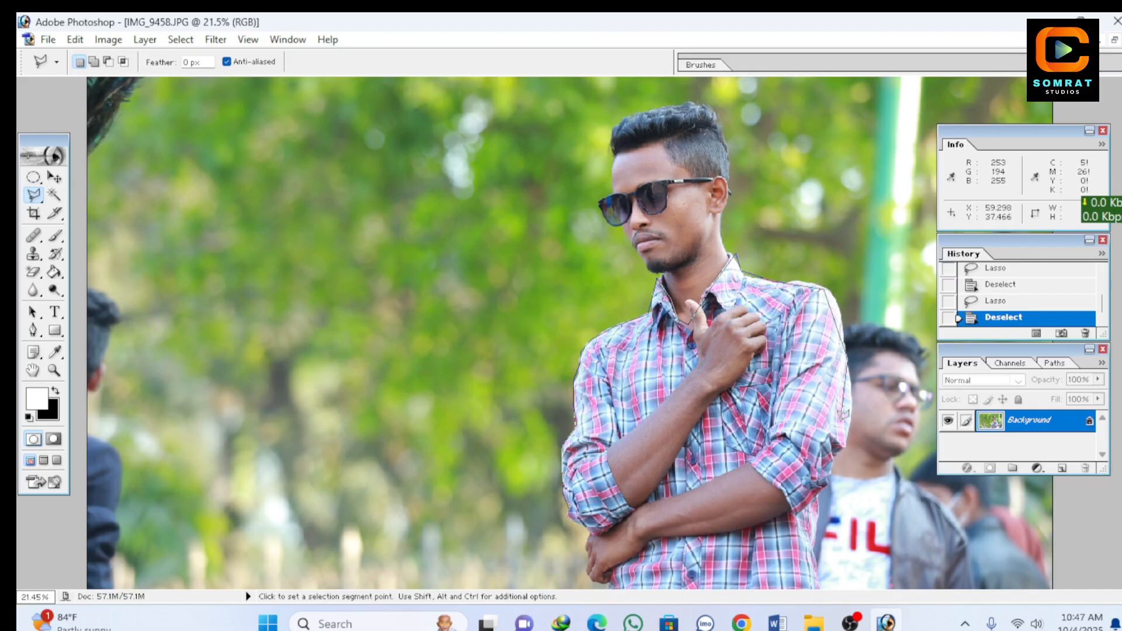
{"action": "left_click", "coordinate": [830, 453]}
{"action": "left_click", "coordinate": [765, 503]}
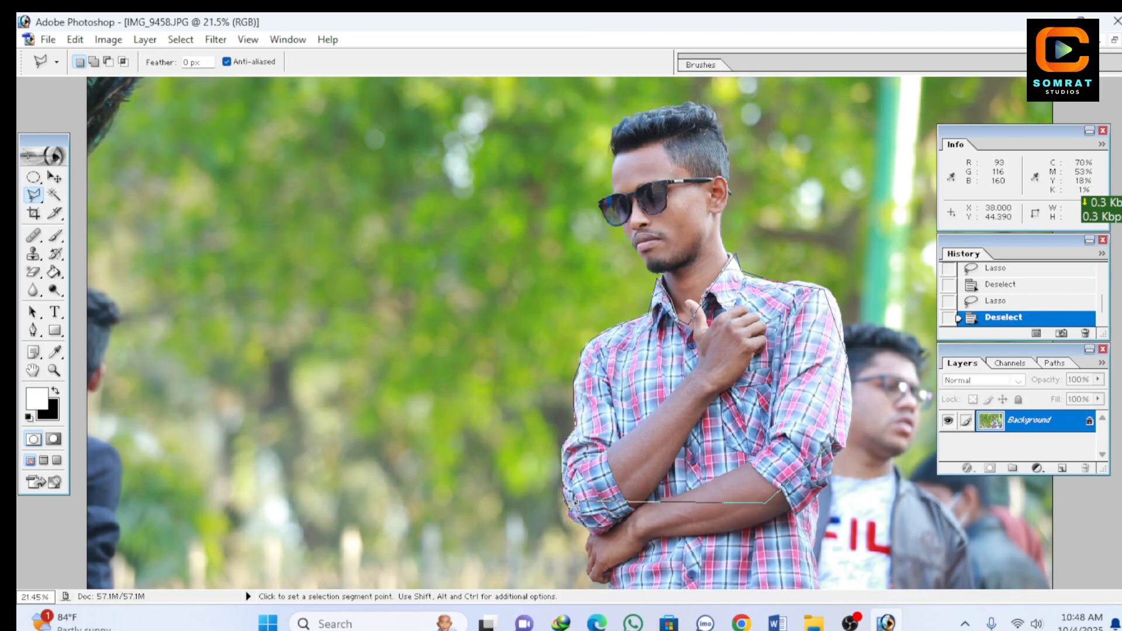
{"action": "left_click", "coordinate": [573, 503]}
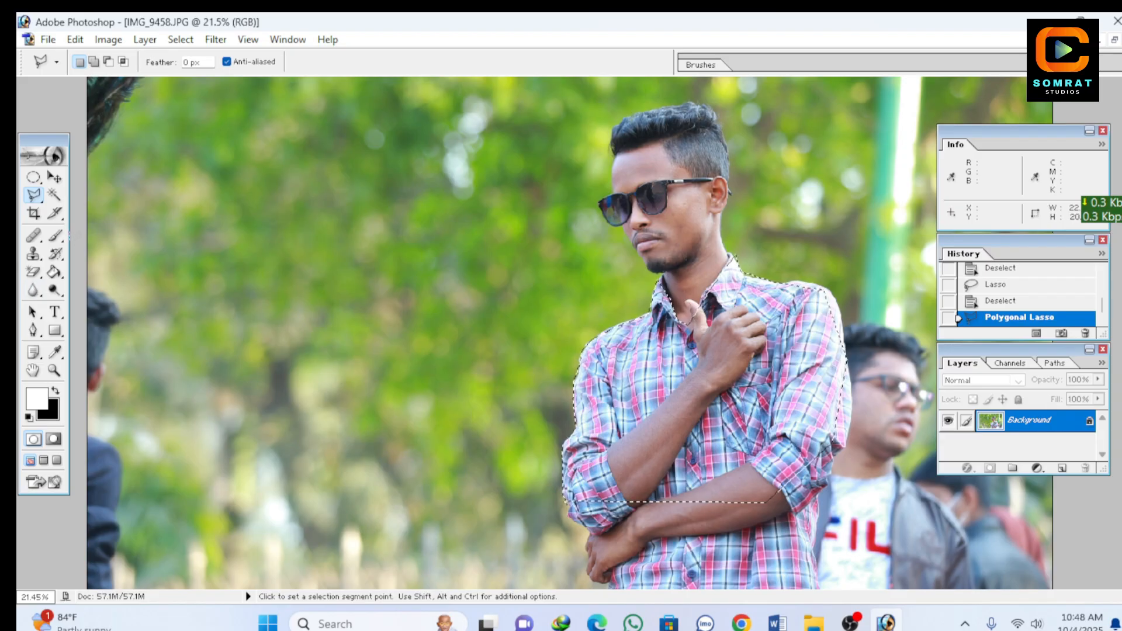
Step: Try moving the selected shirt area onto the foliage, then undo the move and deselect
{"action": "left_click", "coordinate": [52, 178]}
{"action": "left_click_drag", "start_coordinate": [719, 387], "coordinate": [328, 305]}
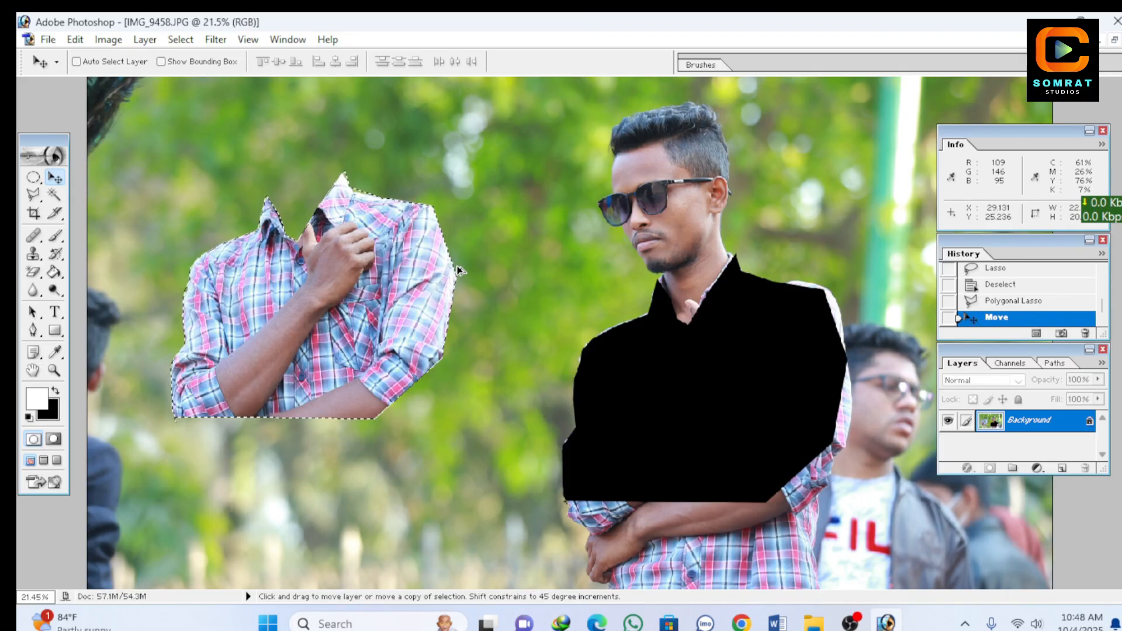
{"action": "key", "text": "ctrl+z"}
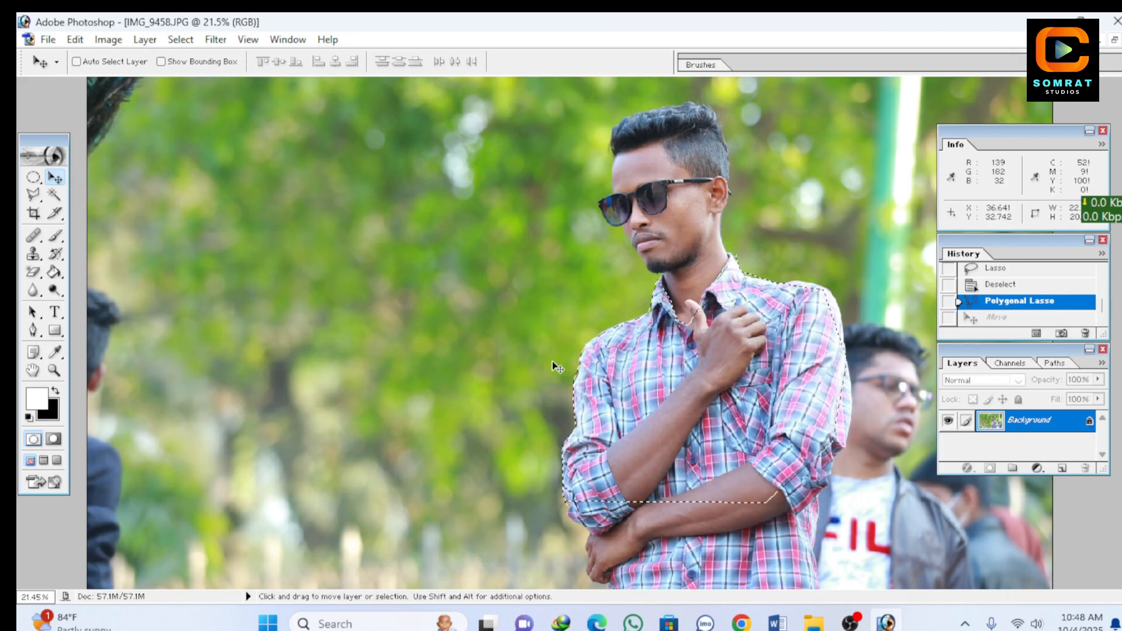
{"action": "key", "text": "ctrl+d"}
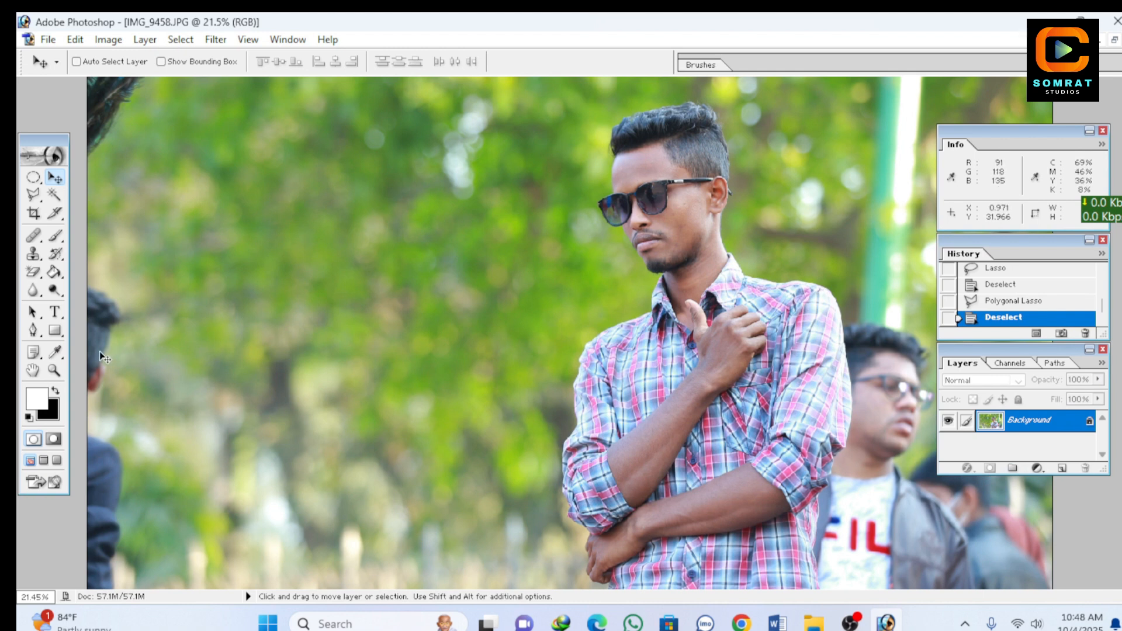
Step: Outline the man's head and part of his torso with the Magnetic Lasso and try moving the selected pixels onto the foliage
{"action": "left_click", "coordinate": [34, 195]}
{"action": "right_click", "coordinate": [39, 202]}
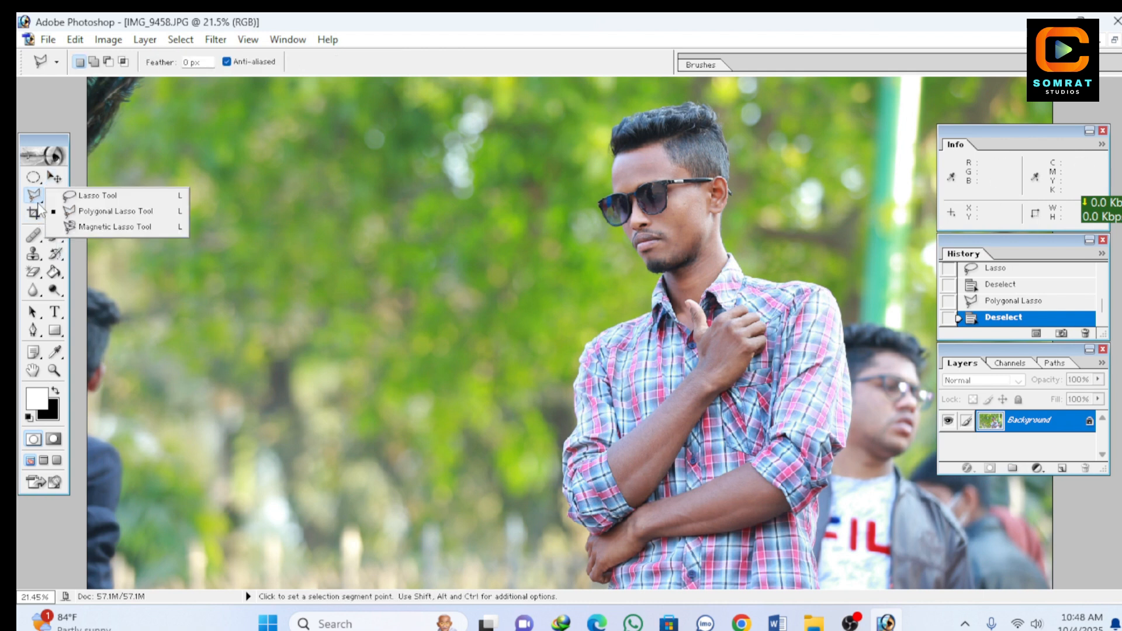
{"action": "left_click", "coordinate": [144, 230]}
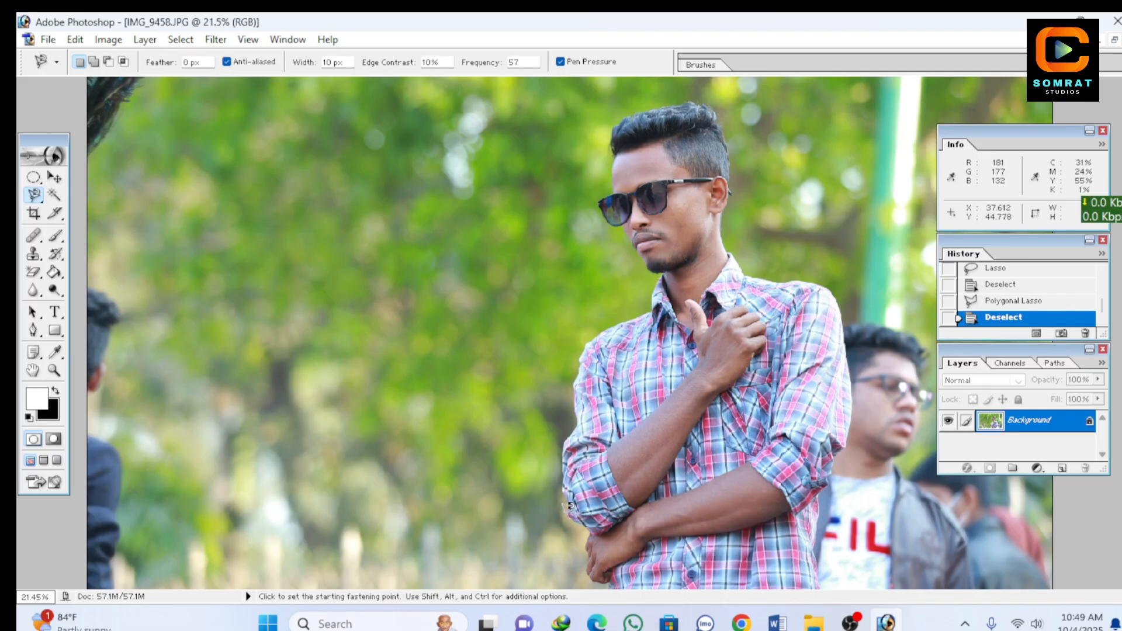
{"action": "left_click", "coordinate": [565, 515]}
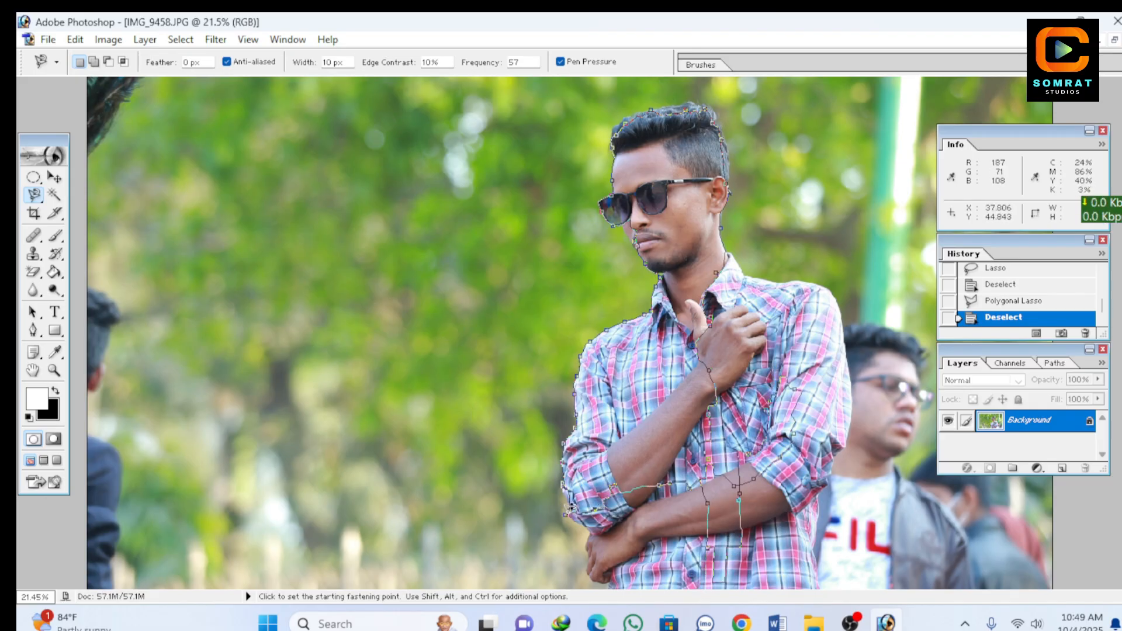
{"action": "double_click", "coordinate": [572, 507]}
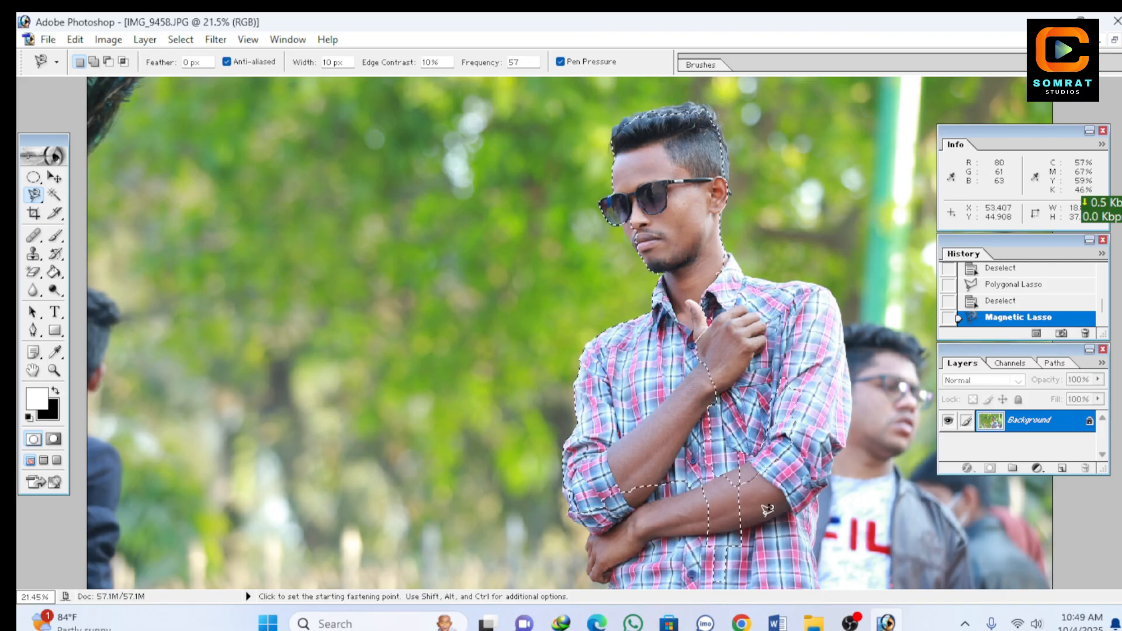
{"action": "mouse_move", "coordinate": [670, 416]}
{"action": "left_mouse_down"}
{"action": "mouse_move", "coordinate": [410, 416]}
{"action": "mouse_move", "coordinate": [721, 388]}
{"action": "mouse_move", "coordinate": [681, 403]}
{"action": "mouse_move", "coordinate": [327, 402]}
{"action": "mouse_move", "coordinate": [762, 413]}
{"action": "mouse_move", "coordinate": [511, 383]}
{"action": "mouse_move", "coordinate": [657, 418]}
{"action": "mouse_move", "coordinate": [435, 371]}
{"action": "mouse_move", "coordinate": [388, 400]}
{"action": "left_mouse_up"}
{"action": "key", "text": "v"}
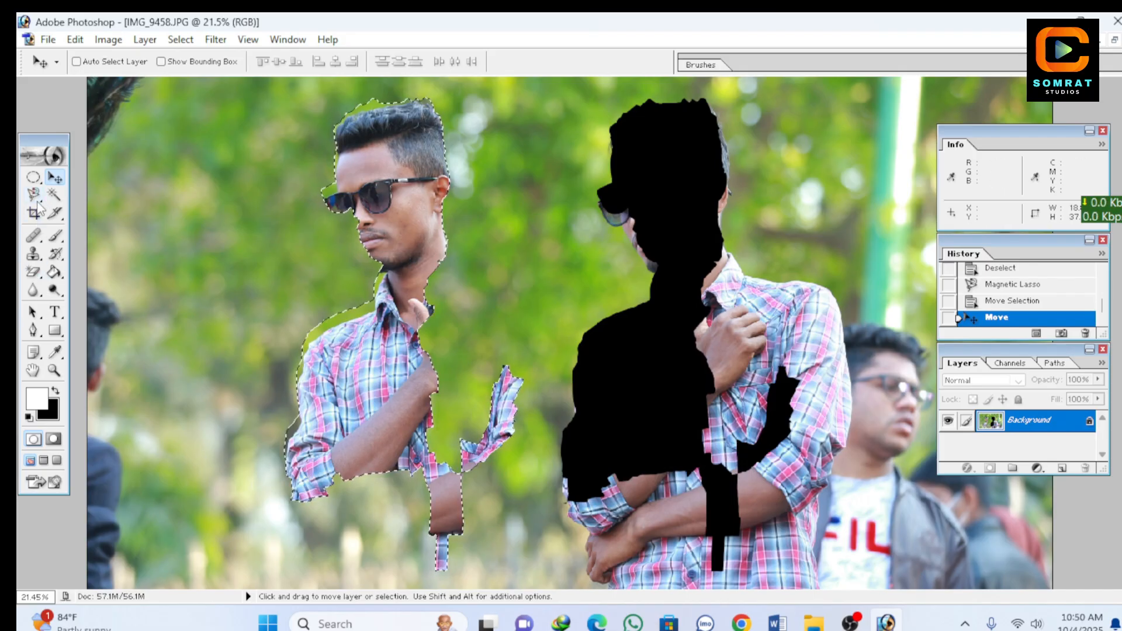
Step: Try a small closed Magnetic Lasso loop across the foliage and the moved shirt sleeve
{"action": "left_click", "coordinate": [36, 199]}
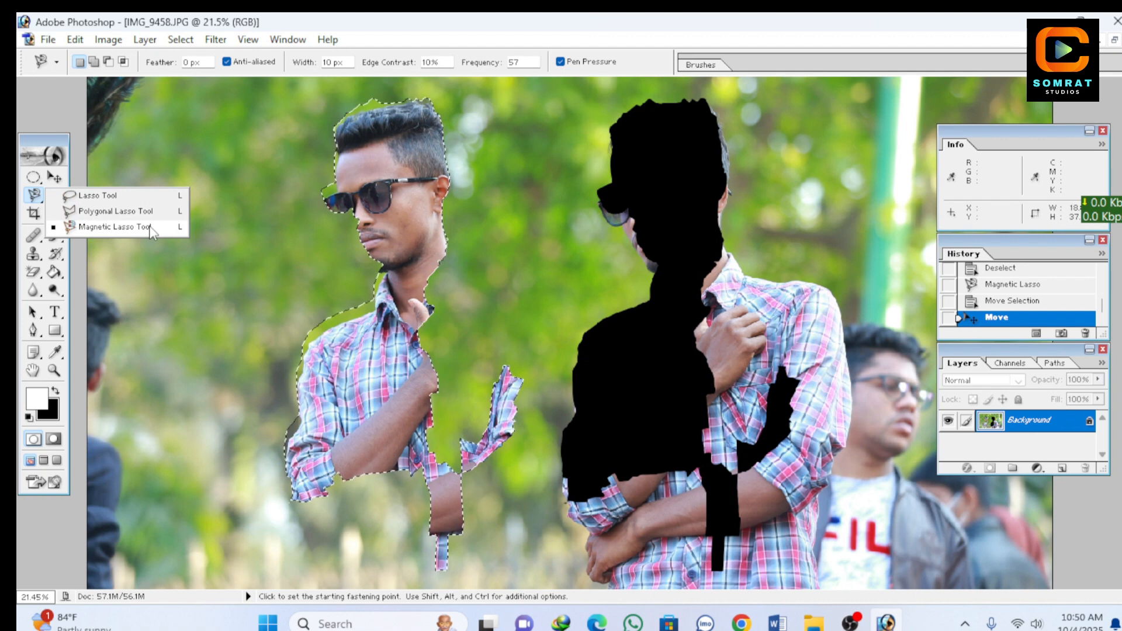
{"action": "left_click", "coordinate": [237, 379]}
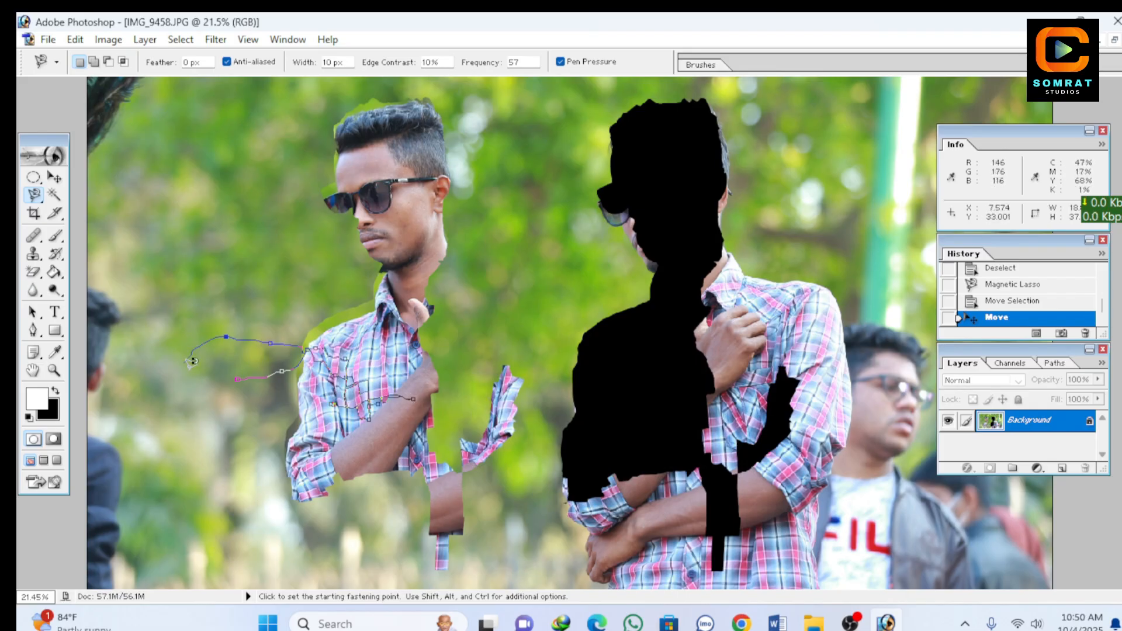
{"action": "double_click", "coordinate": [310, 367]}
Step: Undo the small lasso loop and the pixel move, and clear the remaining selection
{"action": "key", "text": "ctrl+alt+z"}
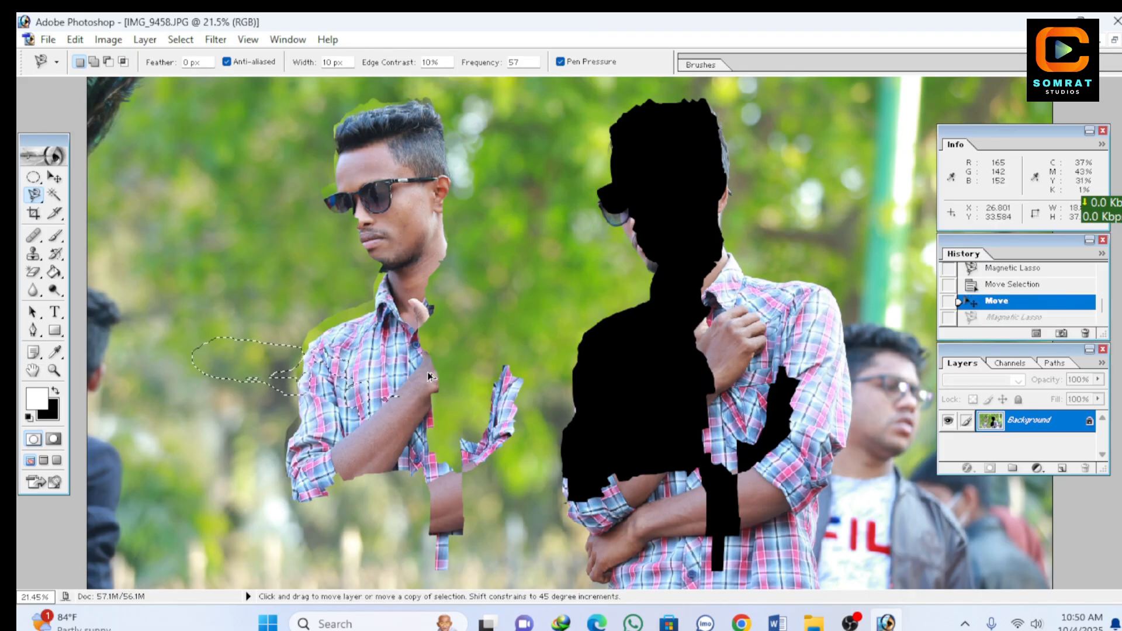
{"action": "key", "text": "ctrl+alt+z"}
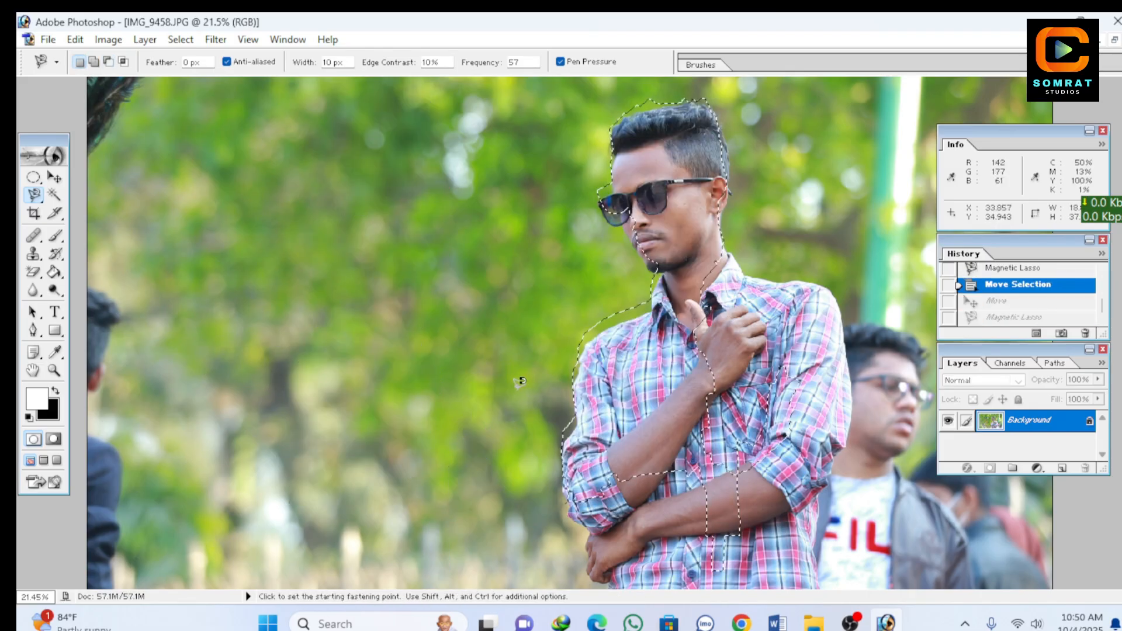
{"action": "key", "text": "ctrl+d"}
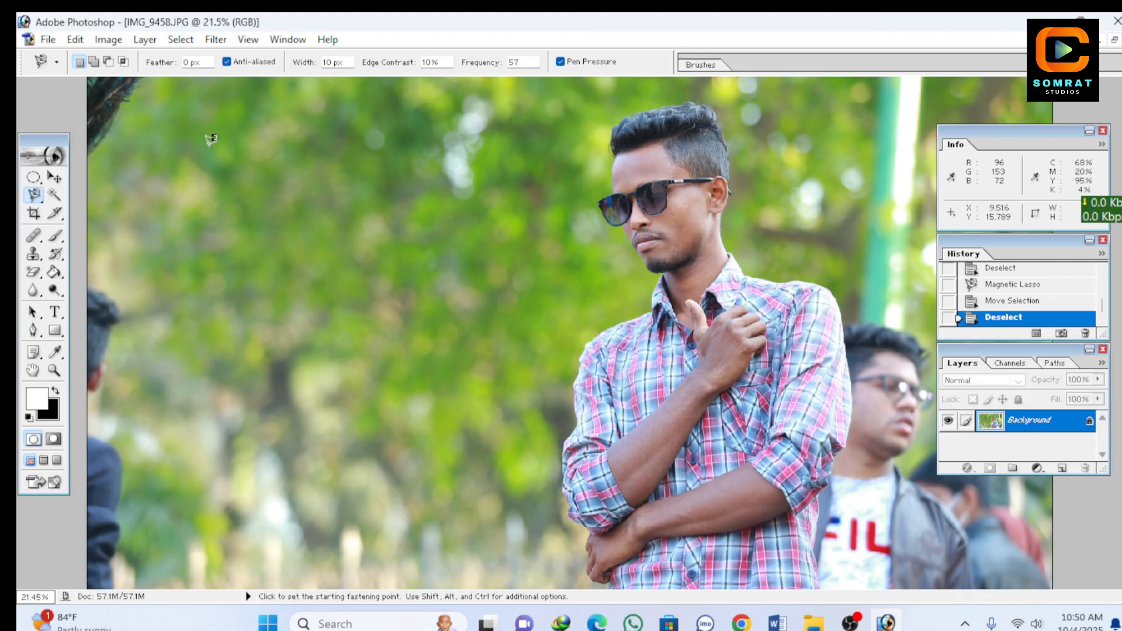
Step: Open boy-phone-conversation-pic-blazer-7722030 from the Desktop and close IMG_9458.JPG without saving changes
{"action": "left_click", "coordinate": [47, 39]}
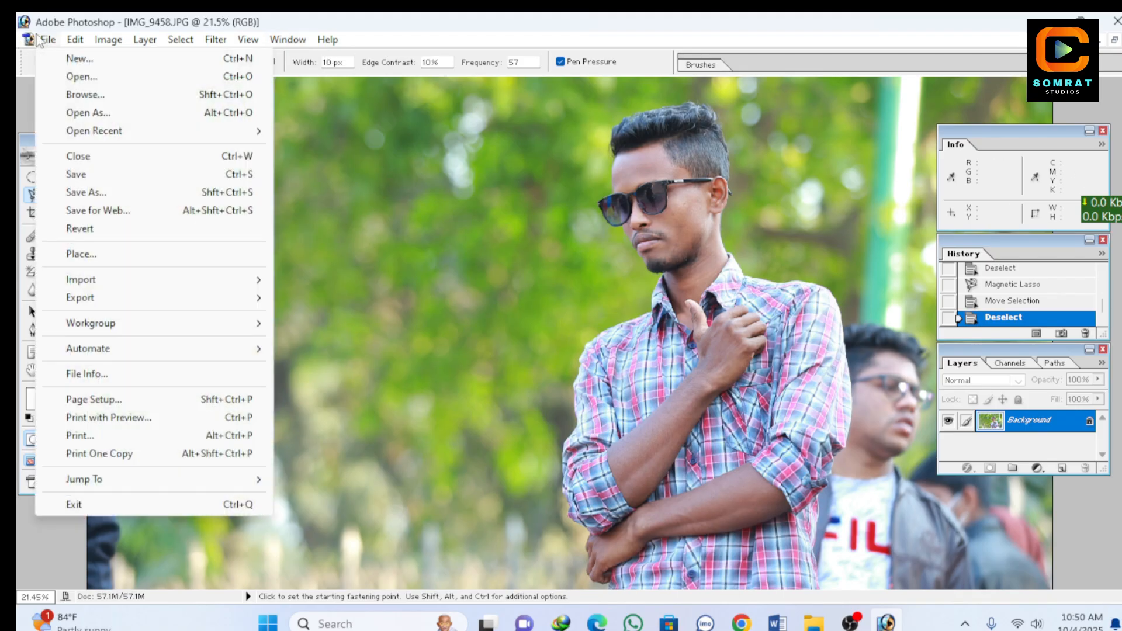
{"action": "left_click", "coordinate": [88, 81]}
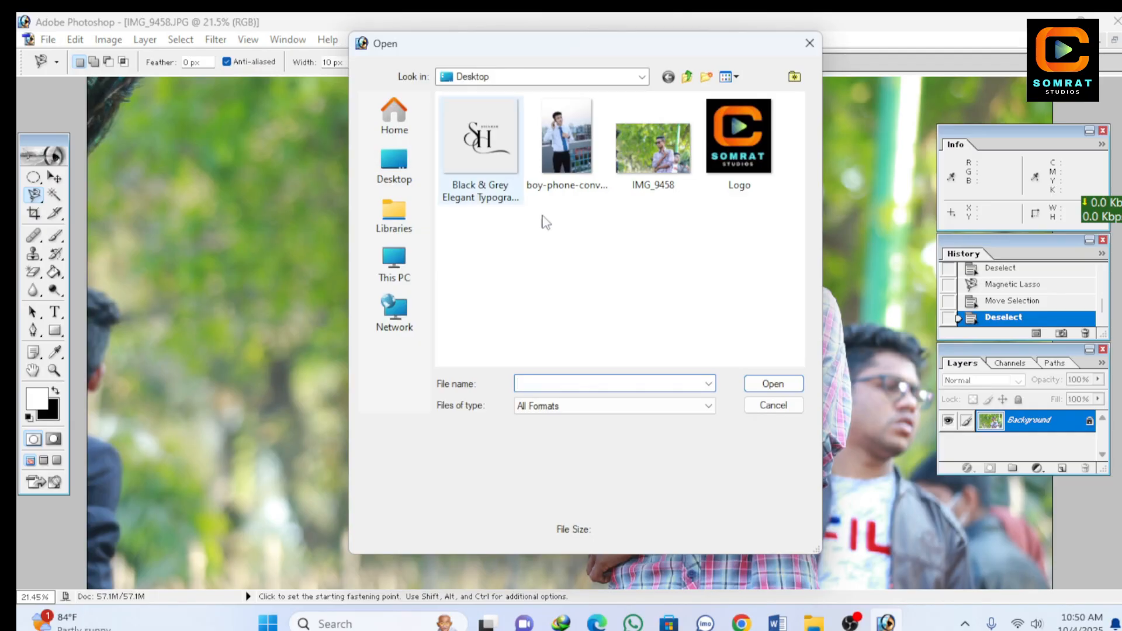
{"action": "left_click", "coordinate": [565, 125]}
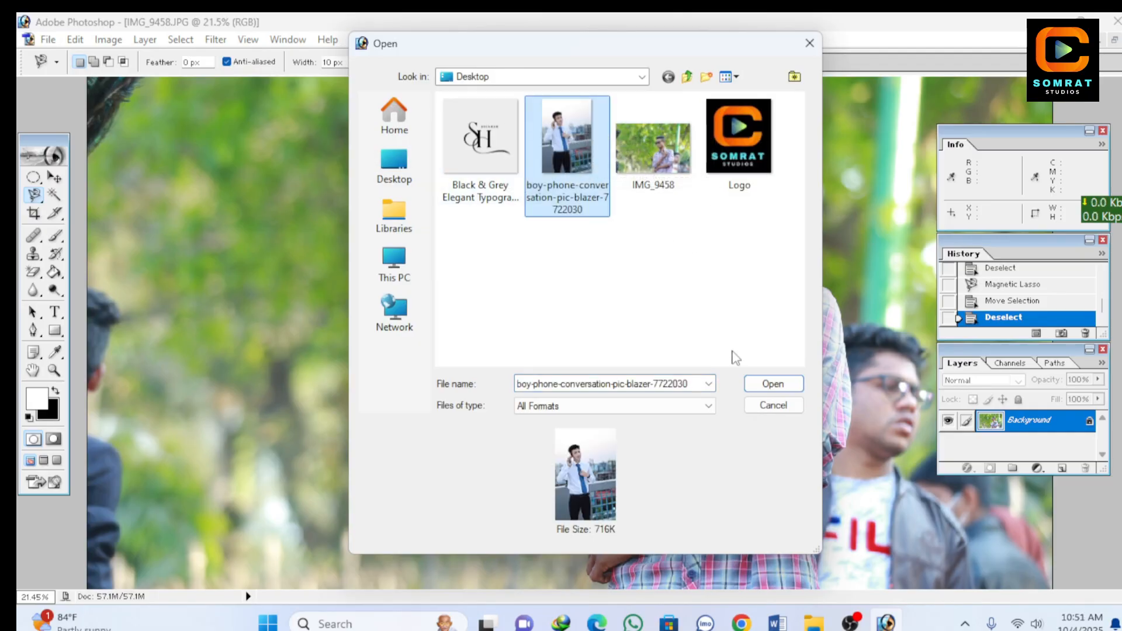
{"action": "left_click", "coordinate": [753, 386]}
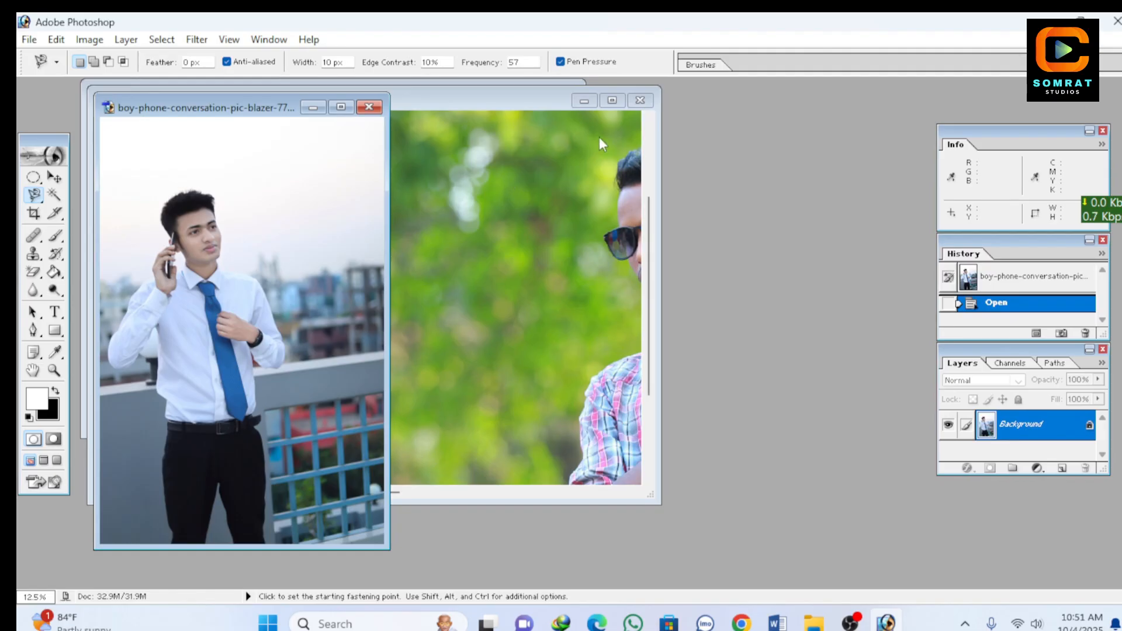
{"action": "left_click", "coordinate": [640, 100]}
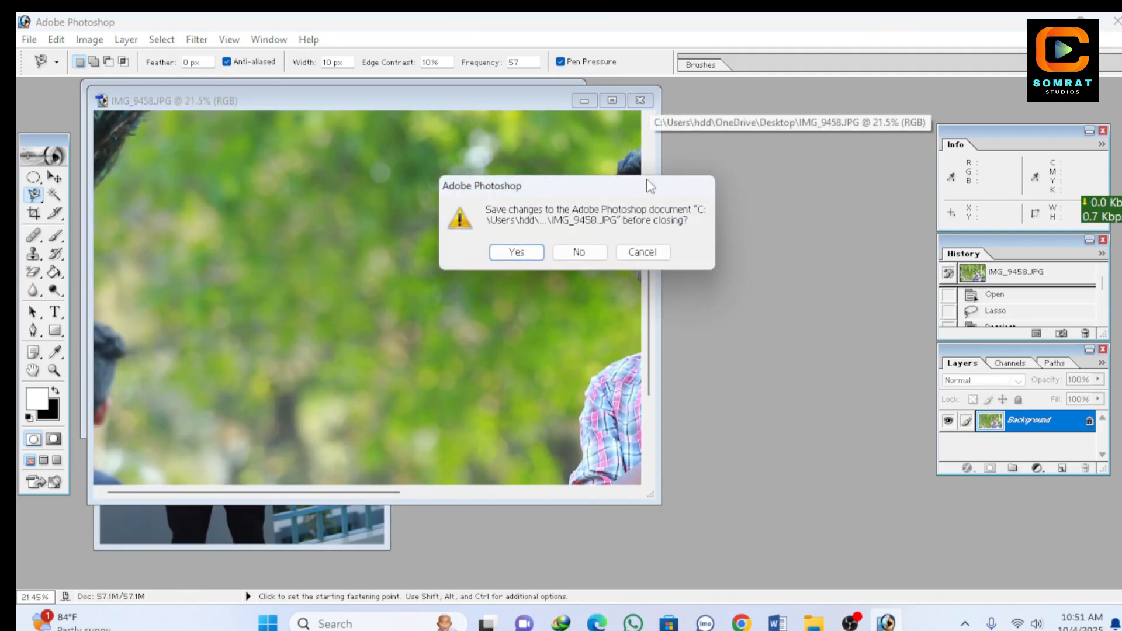
{"action": "left_click", "coordinate": [587, 252]}
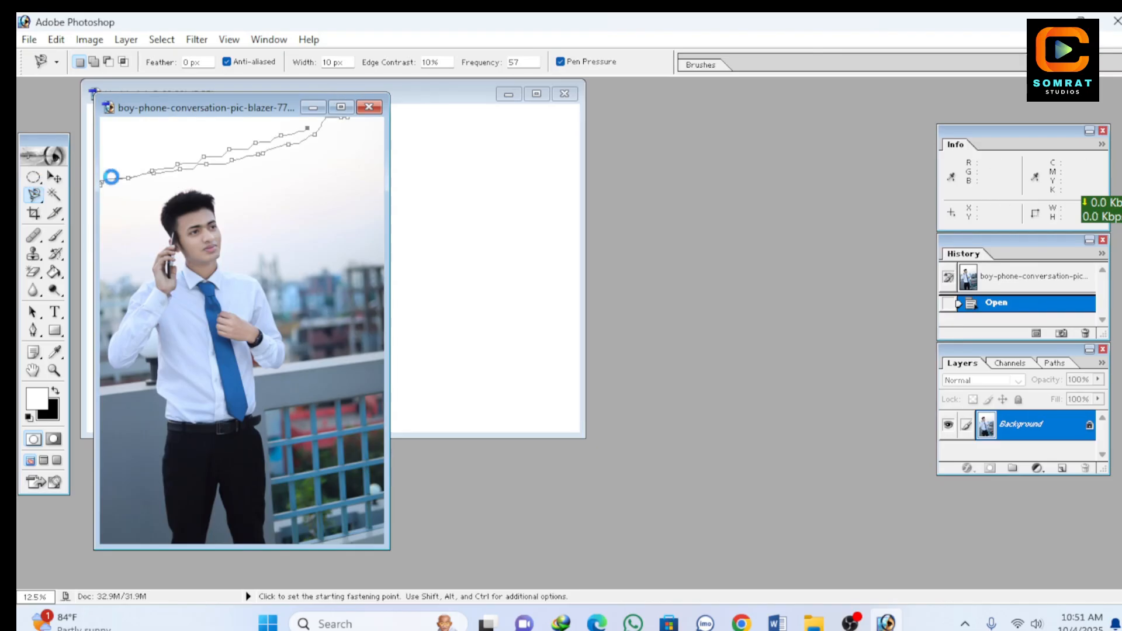
{"action": "left_click", "coordinate": [105, 180]}
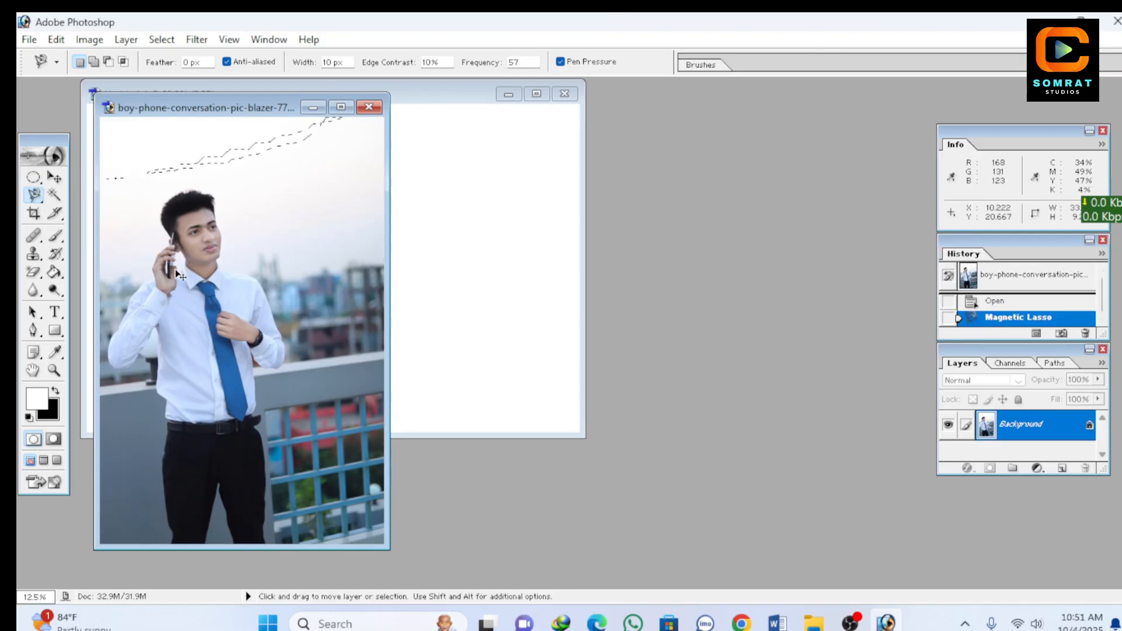
{"action": "key", "text": "ctrl+alt+d"}
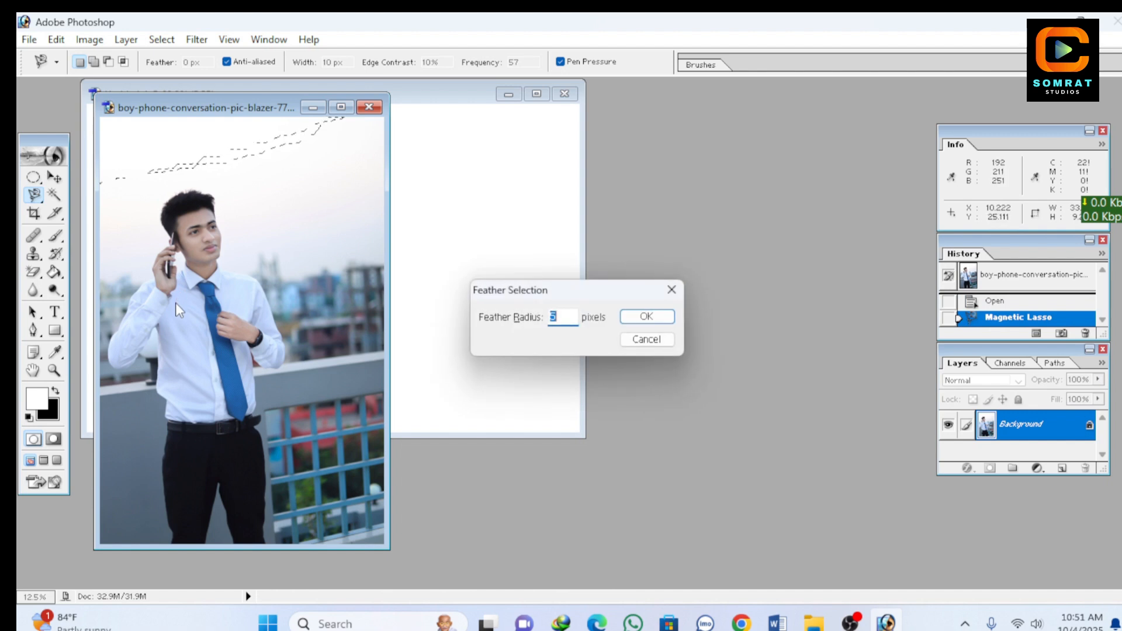
{"action": "left_click", "coordinate": [670, 290]}
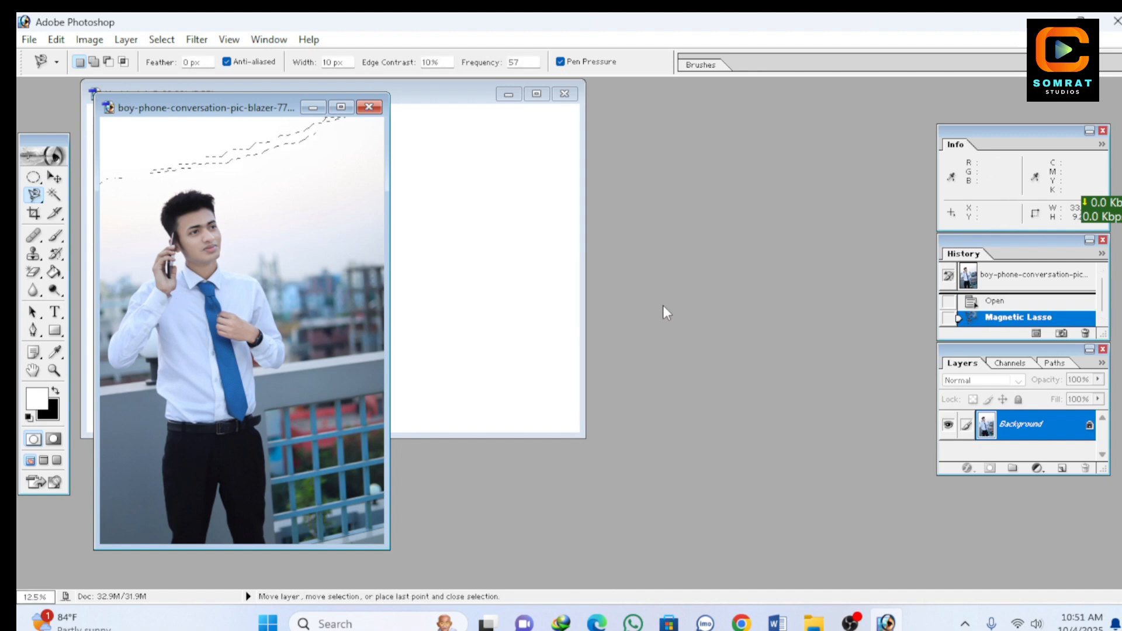
{"action": "key", "text": "ctrl+d"}
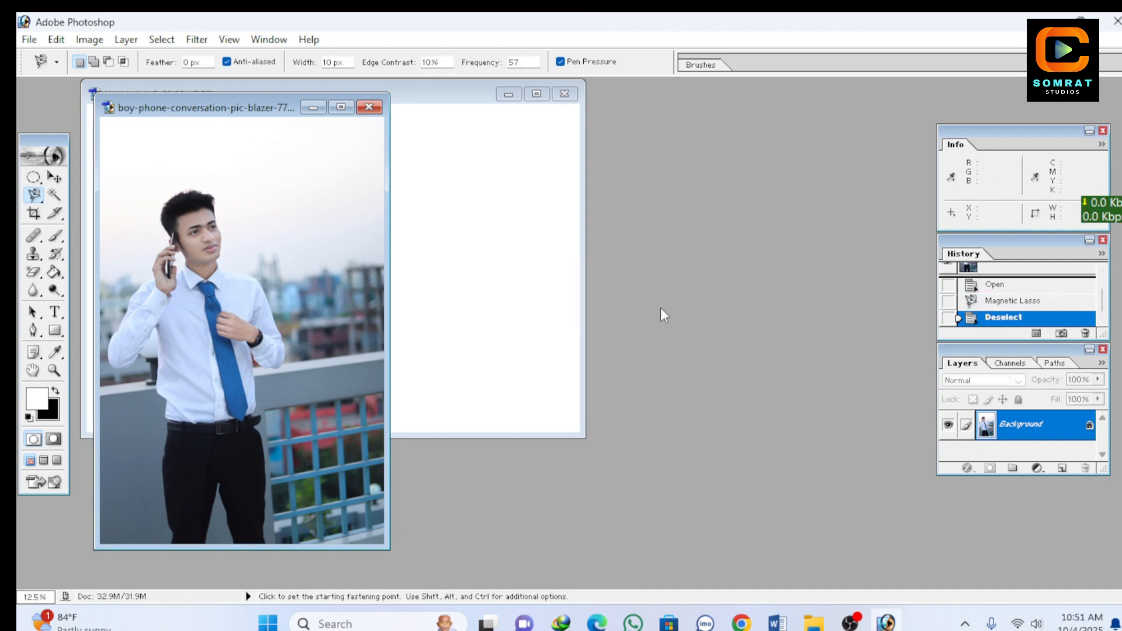
Step: Maximize the phone-conversation photo to fit the screen and activate the Magic Wand tool
{"action": "left_click", "coordinate": [340, 108]}
{"action": "key", "text": "ctrl+0"}
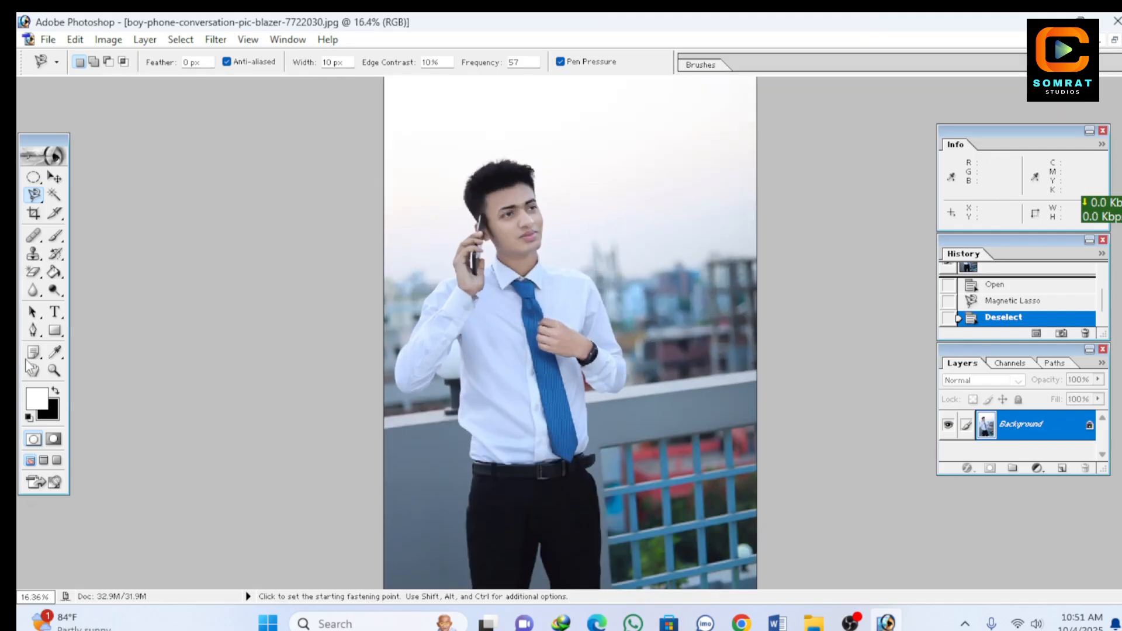
{"action": "left_click", "coordinate": [55, 194]}
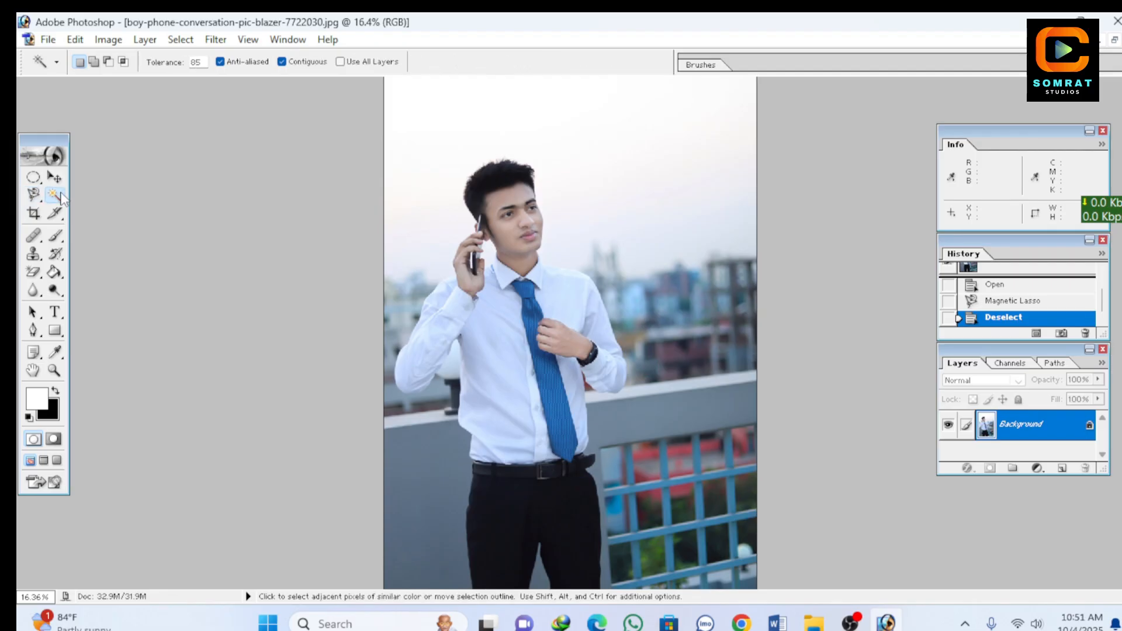
{"action": "left_click", "coordinate": [35, 193]}
{"action": "left_click", "coordinate": [54, 194]}
Step: Try a Magic Wand selection on the man's white shirt front at tolerance 85, and deselect it
{"action": "scroll", "coordinate": [497, 404], "scroll_direction": "down", "scroll_amount": 2}
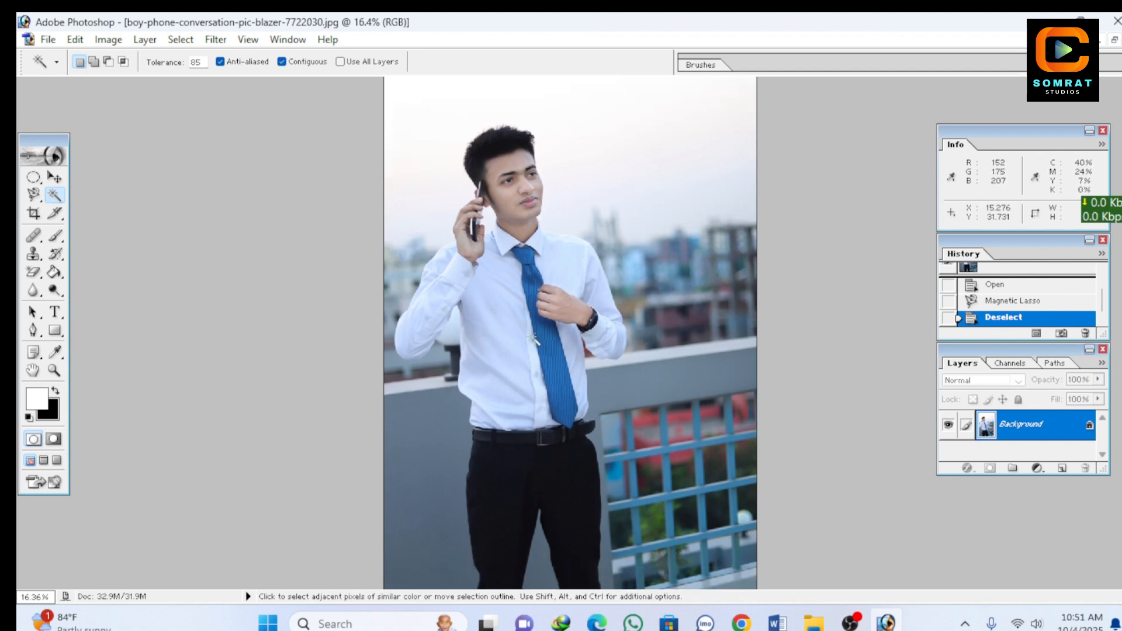
{"action": "left_click", "coordinate": [505, 320]}
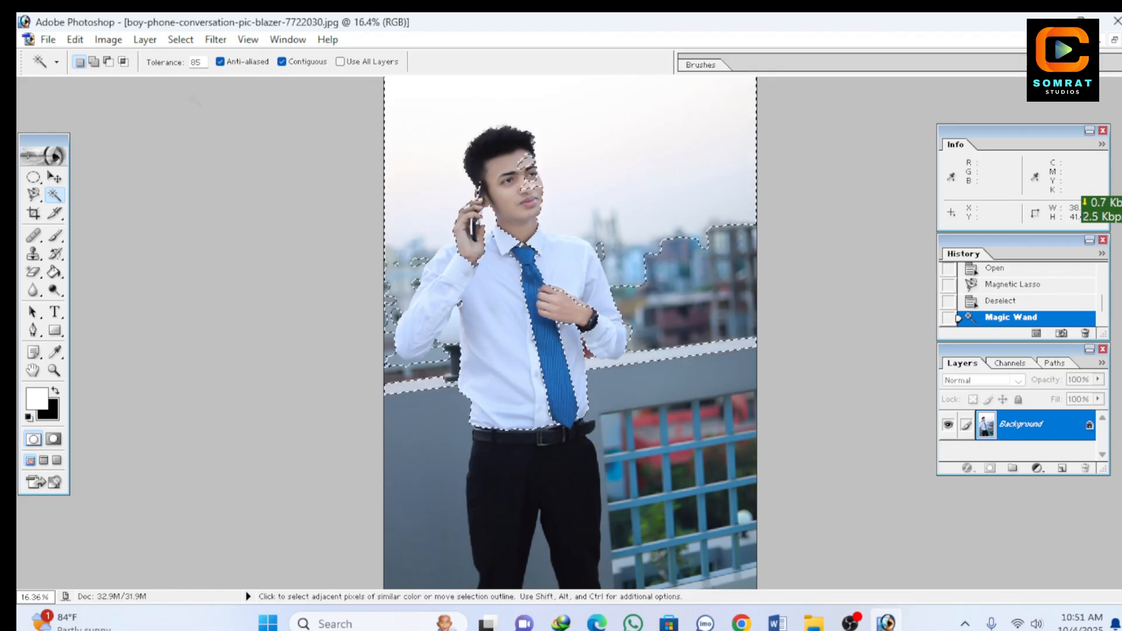
{"action": "key", "text": "ctrl+d"}
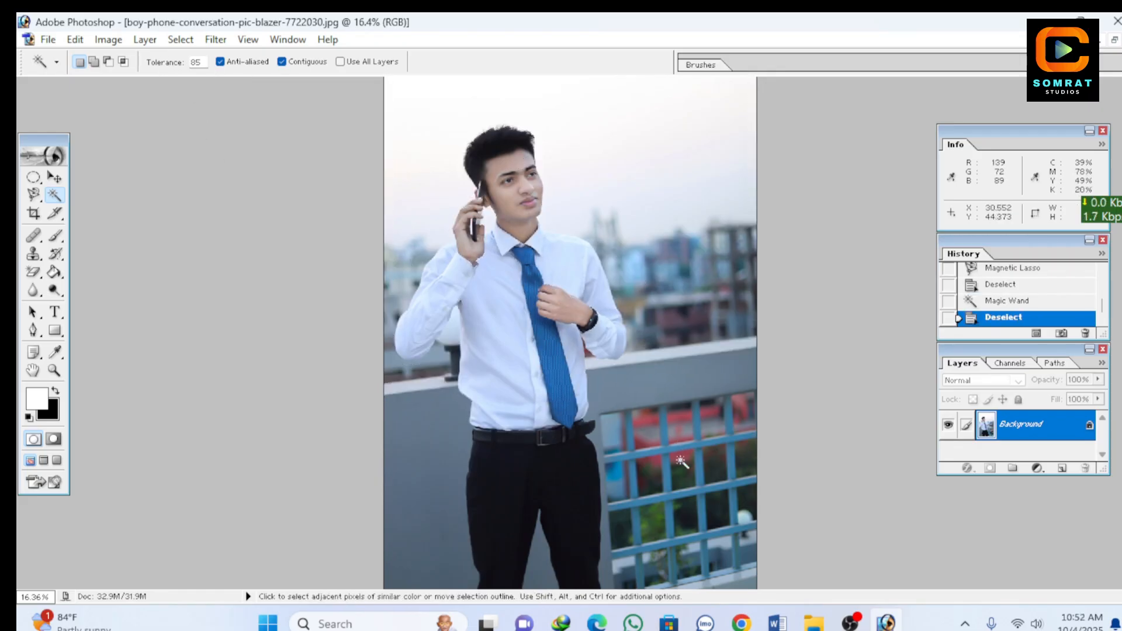
Step: Try Magic Wand selections on the man's black trousers and on his blue tie, deselecting after each one
{"action": "left_click", "coordinate": [529, 484]}
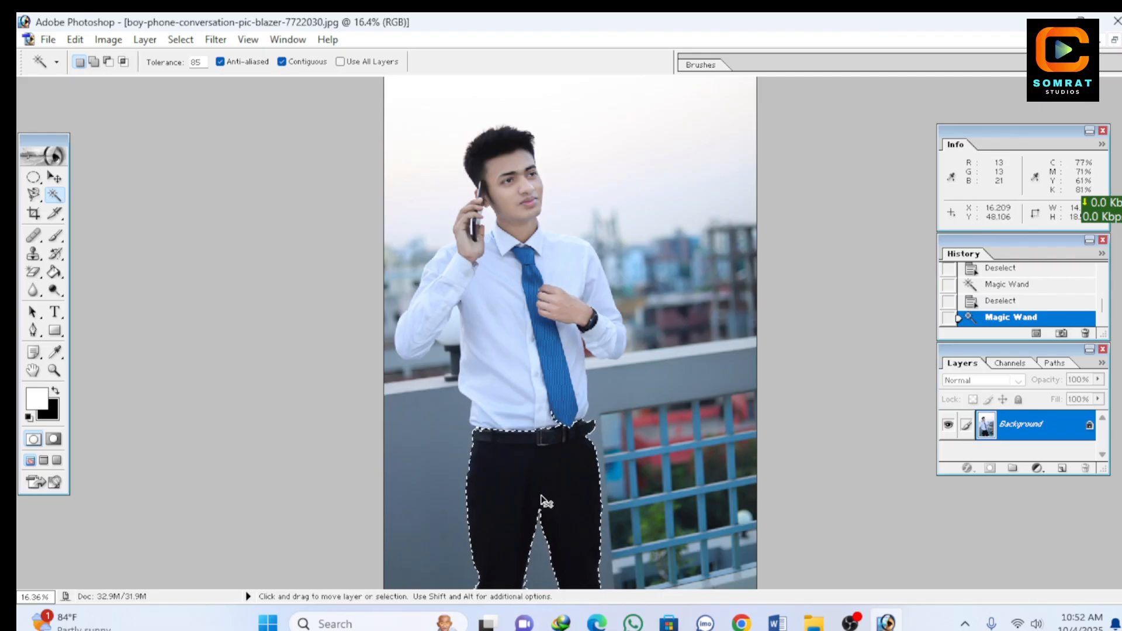
{"action": "key", "text": "ctrl+d"}
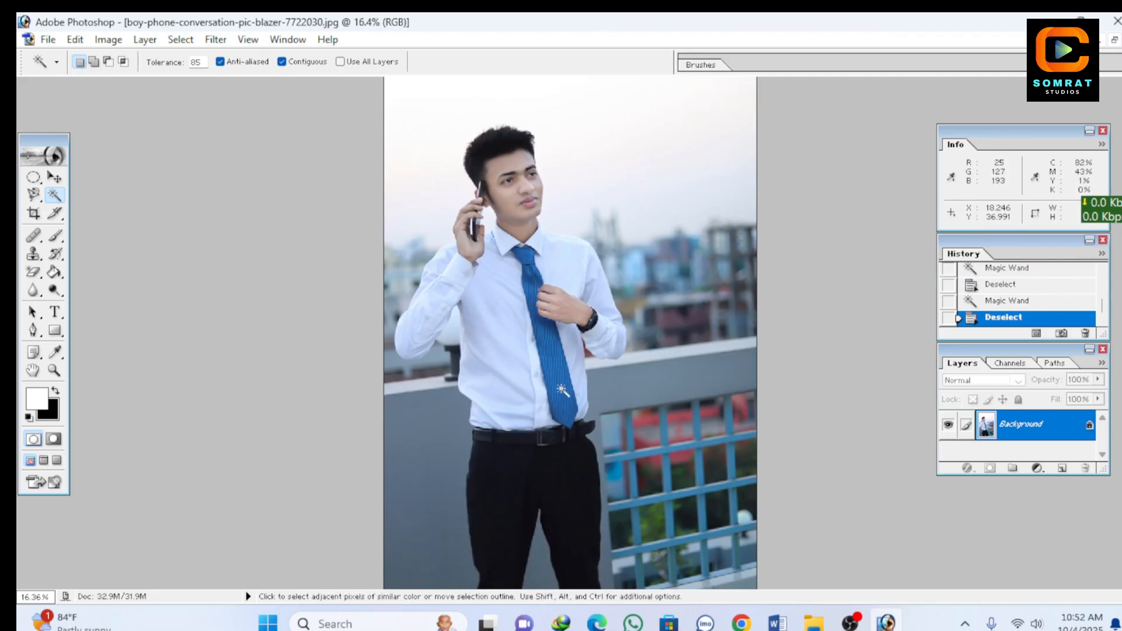
{"action": "left_click", "coordinate": [562, 390]}
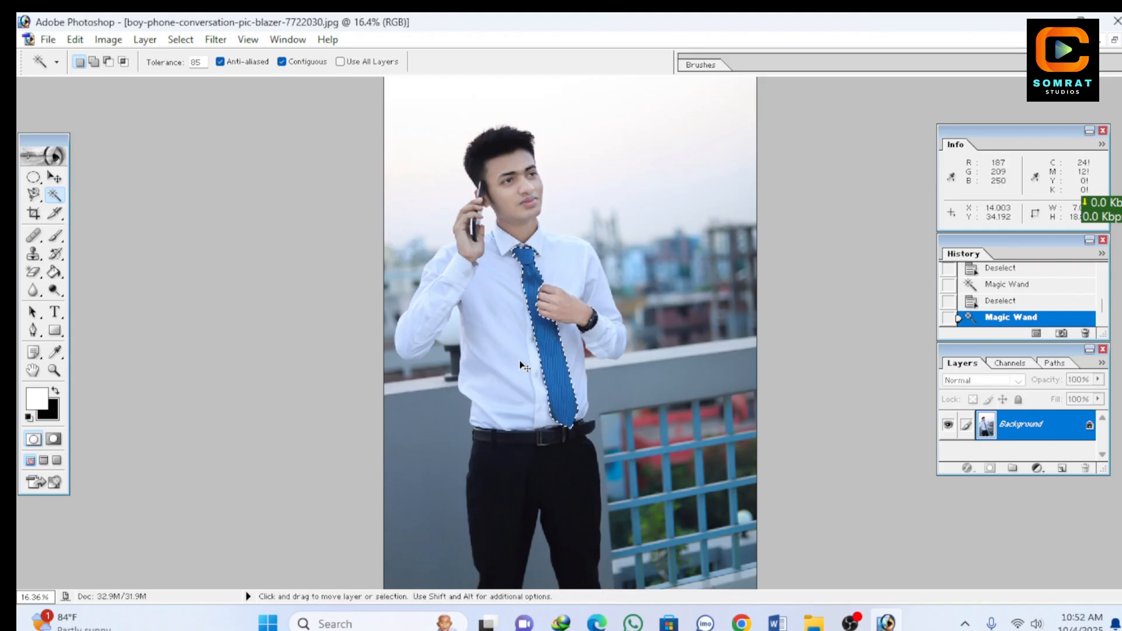
{"action": "key", "text": "ctrl+d"}
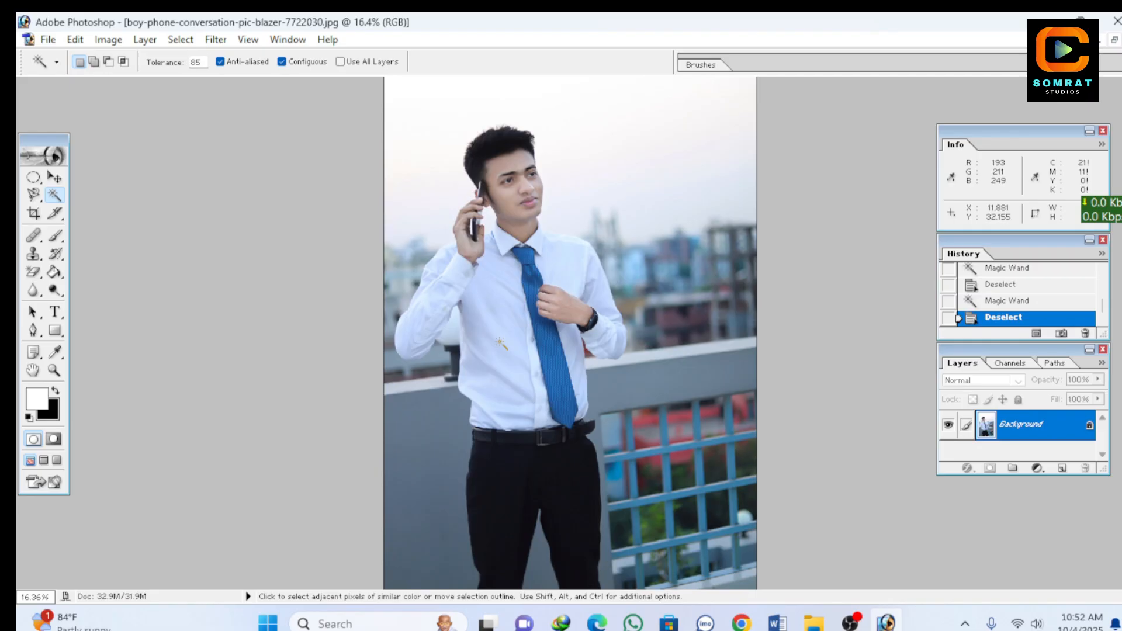
Step: Sample the white shirt's sleeve with the Magic Wand and set the tool's tolerance to 15
{"action": "left_click", "coordinate": [428, 329]}
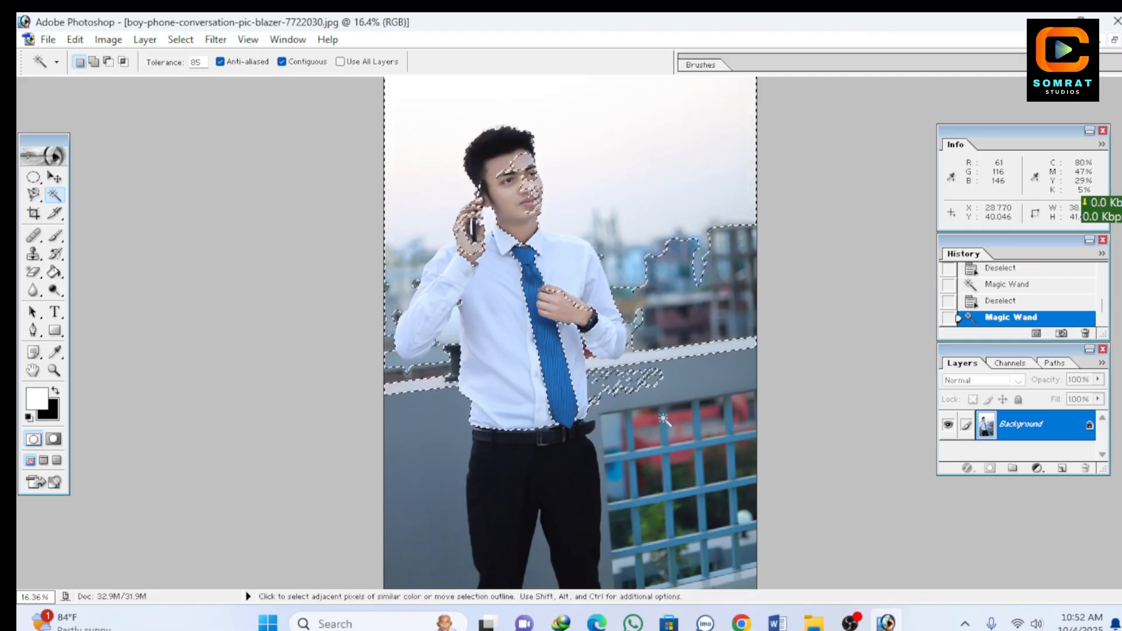
{"action": "left_click", "coordinate": [207, 62]}
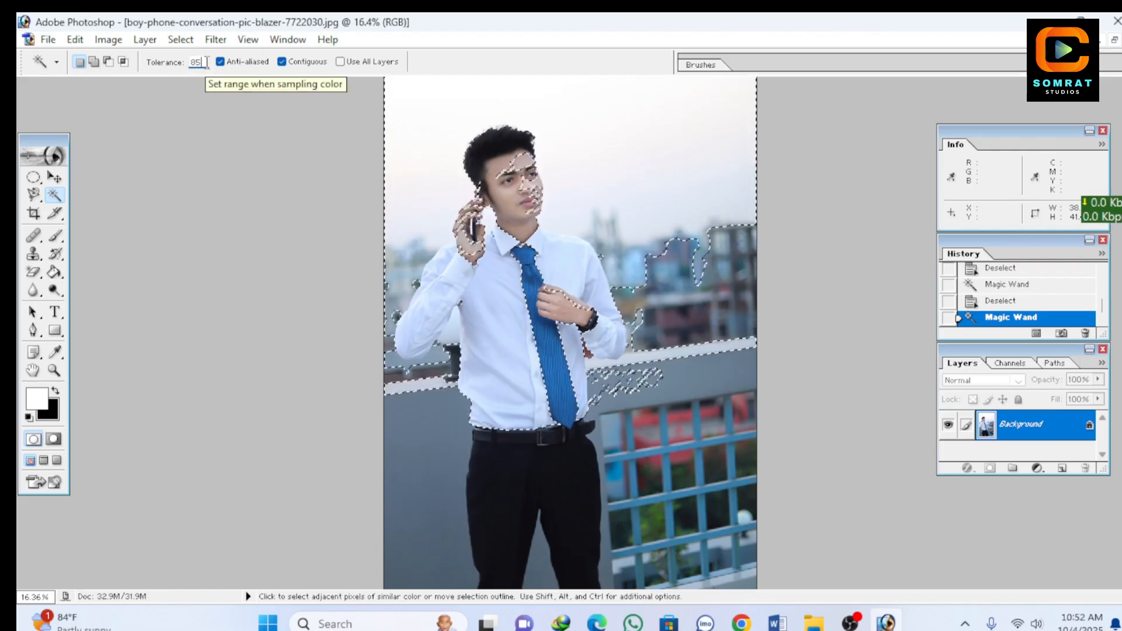
{"action": "key", "text": "BackSpace"}
{"action": "key", "text": "BackSpace"}
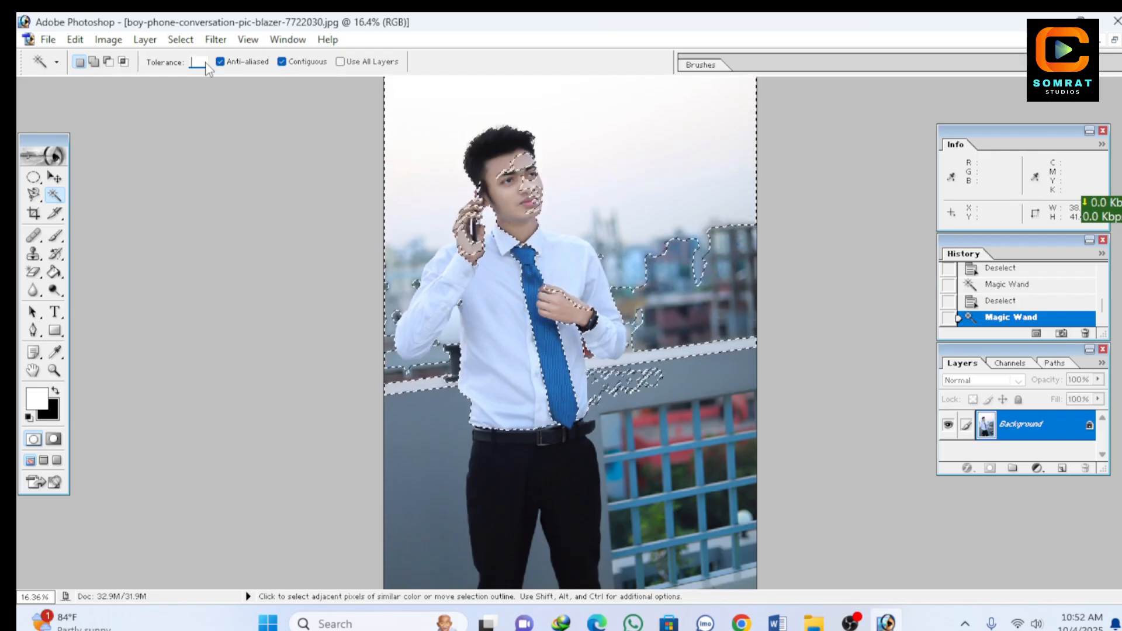
{"action": "type", "text": "15"}
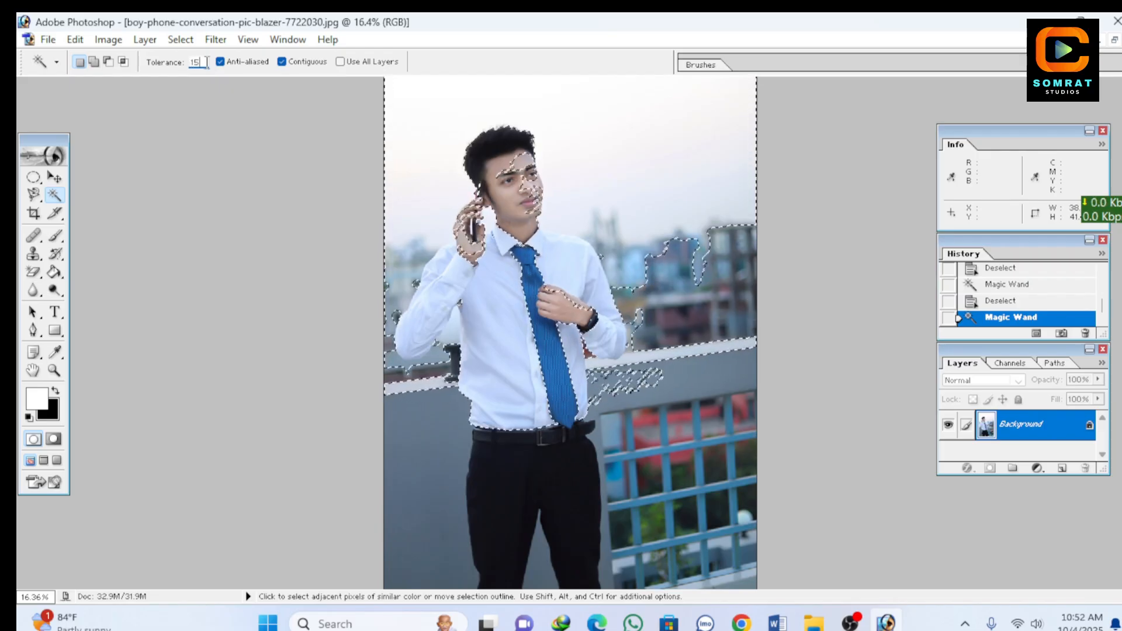
Step: Sample several spots on the white shirt with the Magic Wand, ending on the lower shirt front
{"action": "left_click", "coordinate": [499, 294]}
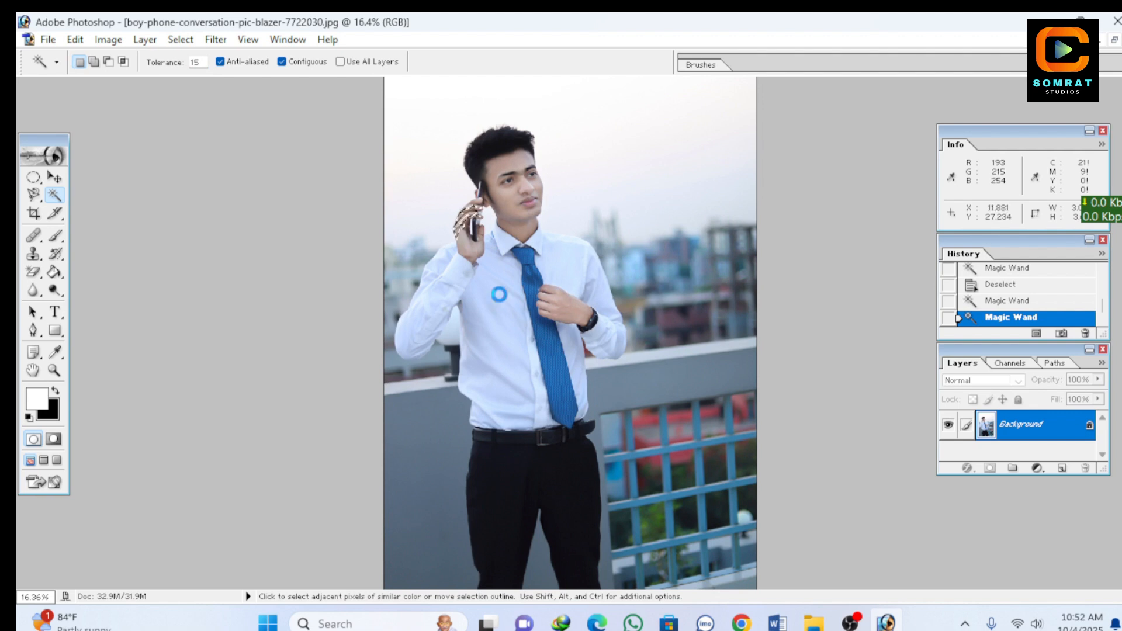
{"action": "left_click", "coordinate": [569, 282]}
{"action": "left_click", "coordinate": [495, 370]}
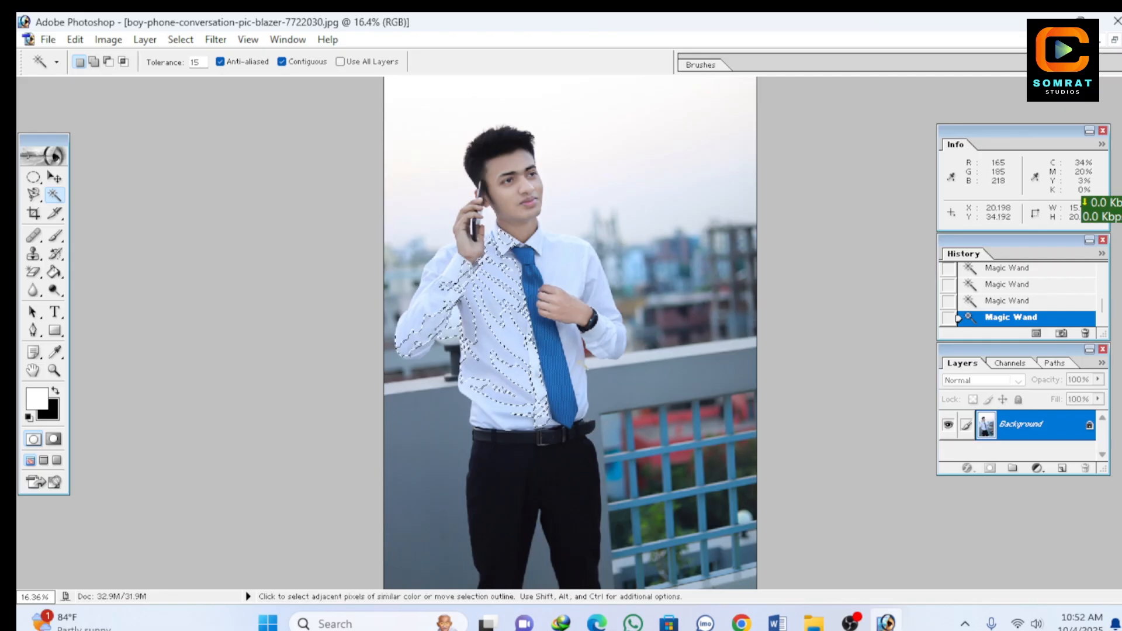
Step: Try the Magic Wand on the shirt strip beside the tie, and make a fresh selection on the shirt front at tolerance 35
{"action": "left_click", "coordinate": [581, 365]}
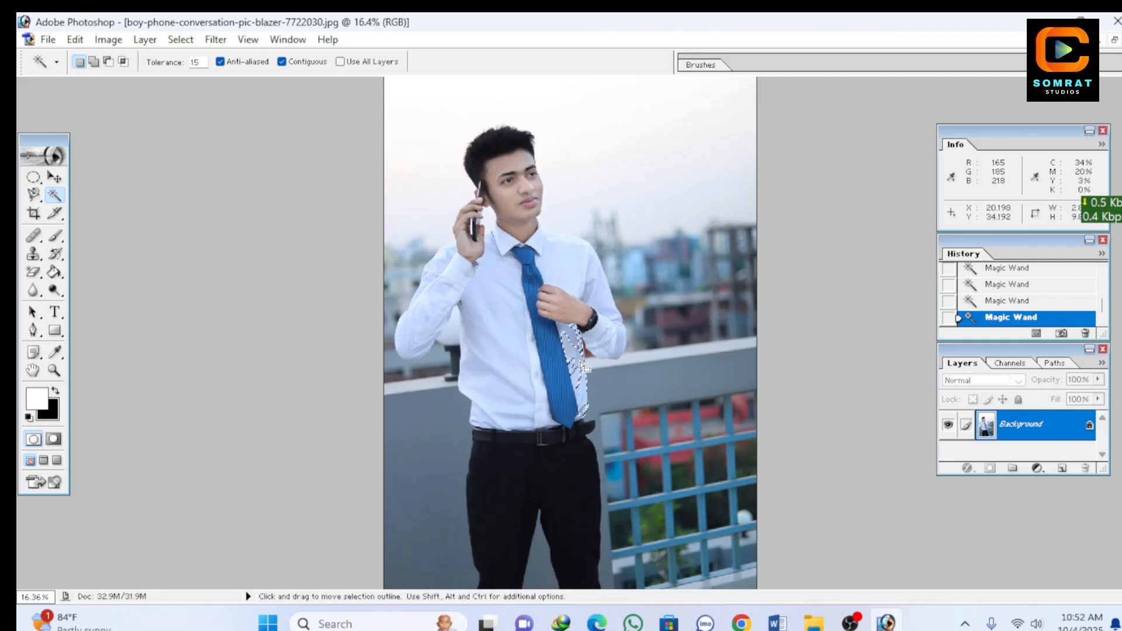
{"action": "left_click", "coordinate": [202, 62]}
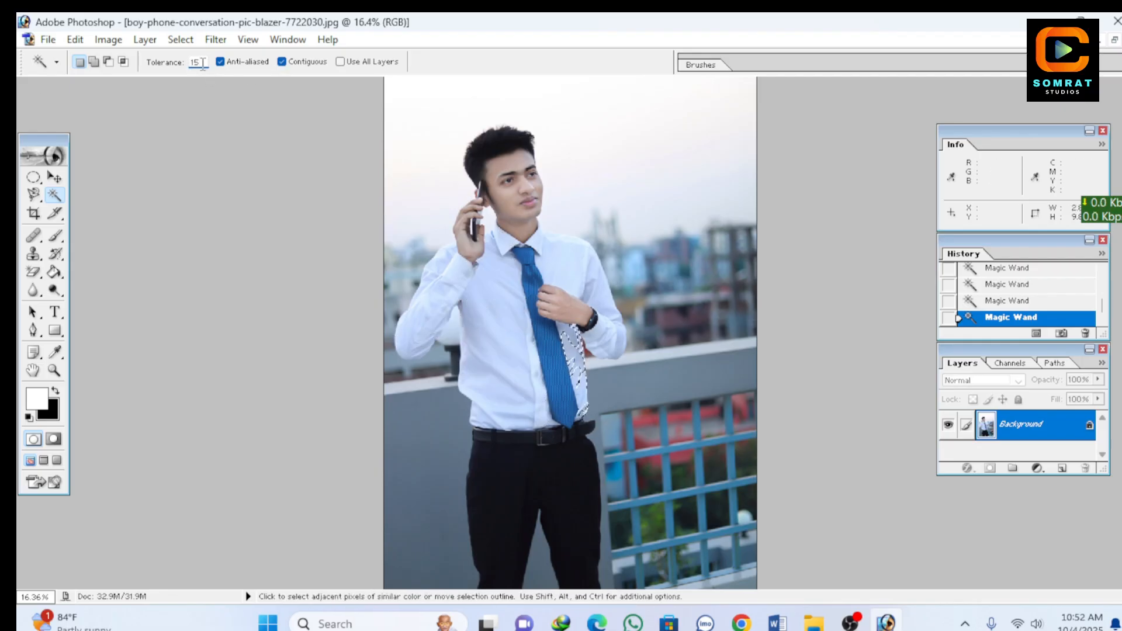
{"action": "key", "text": "BackSpace"}
{"action": "key", "text": "BackSpace"}
{"action": "key", "text": "ctrl+d"}
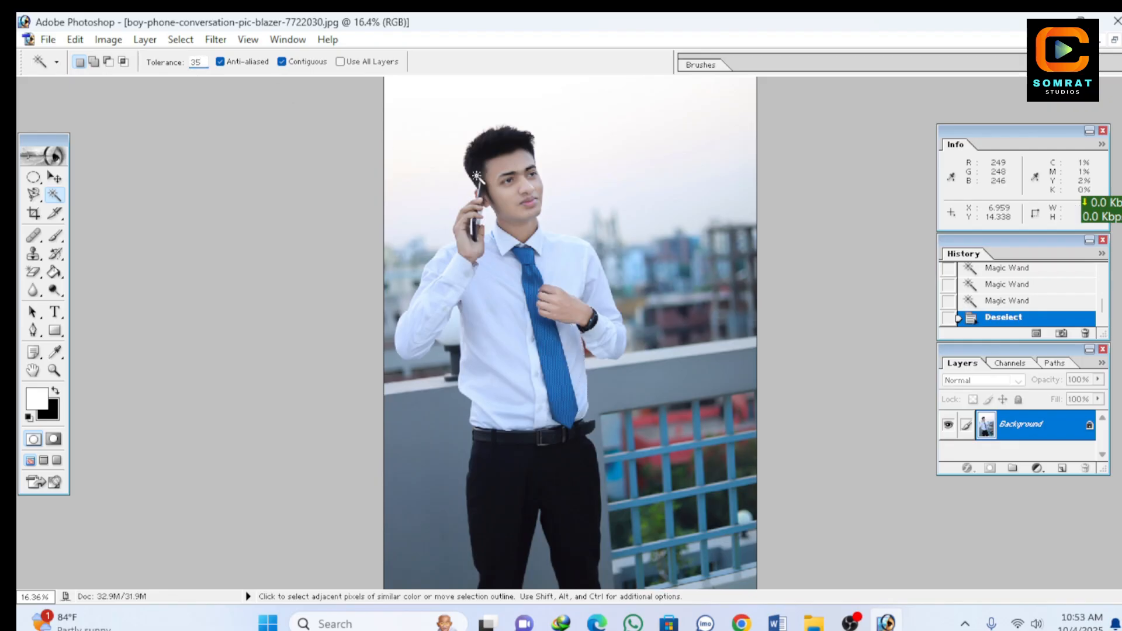
{"action": "left_click", "coordinate": [506, 304]}
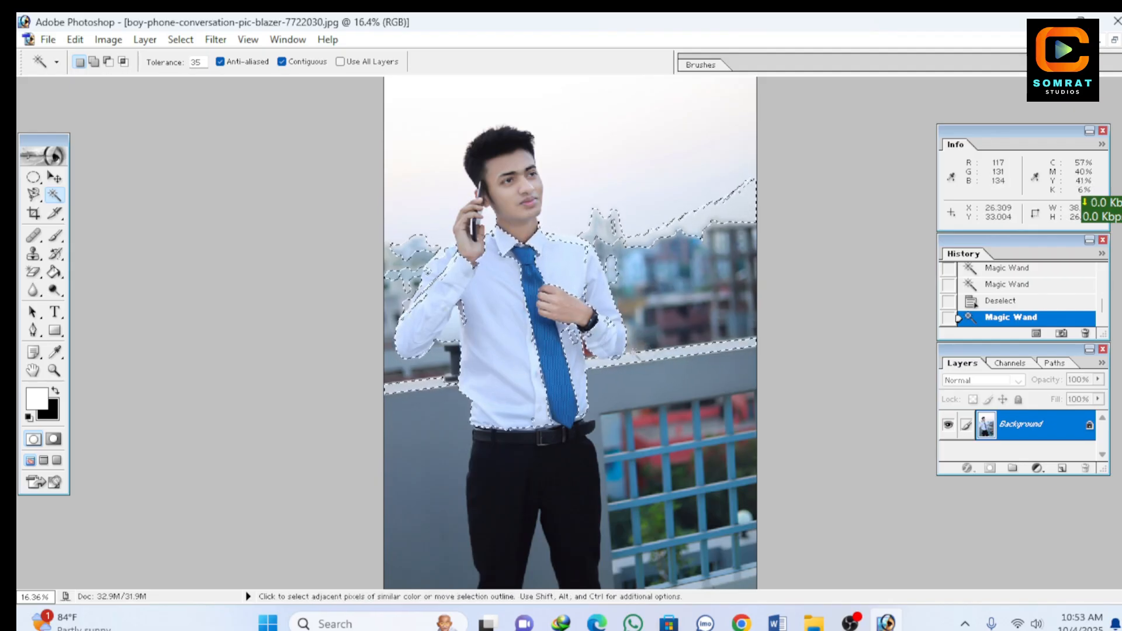
Step: Set the Magic Wand tolerance to 25, try a selection on the white shirt front near the tie, and deselect it
{"action": "double_click", "coordinate": [204, 63]}
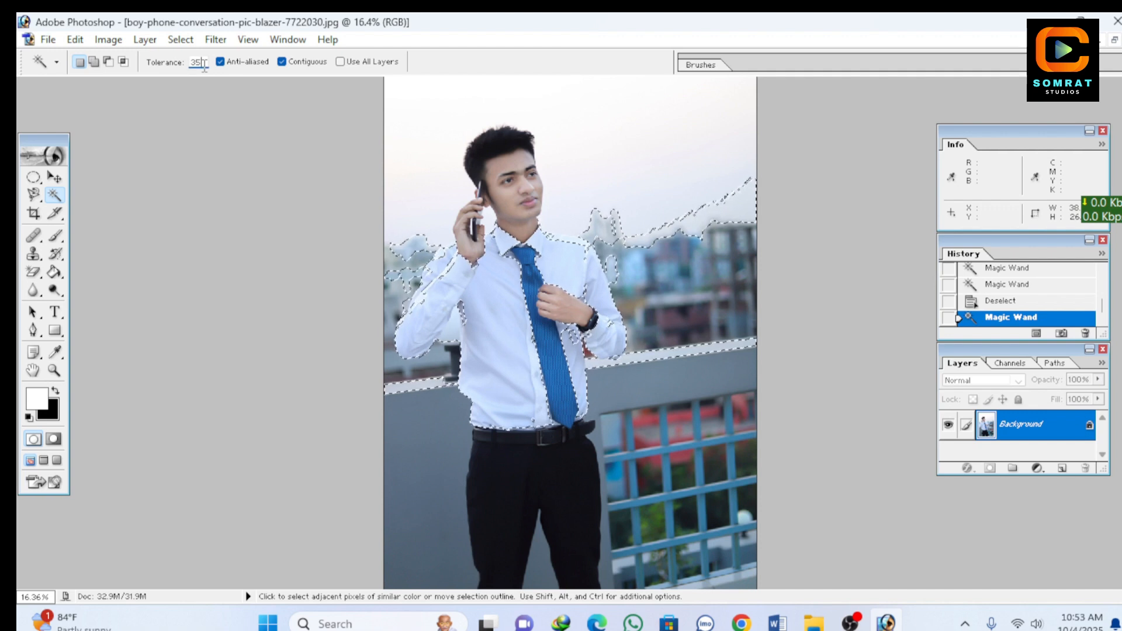
{"action": "key", "text": "BackSpace"}
{"action": "type", "text": "25"}
{"action": "key", "text": "ctrl+d"}
{"action": "left_click", "coordinate": [529, 372]}
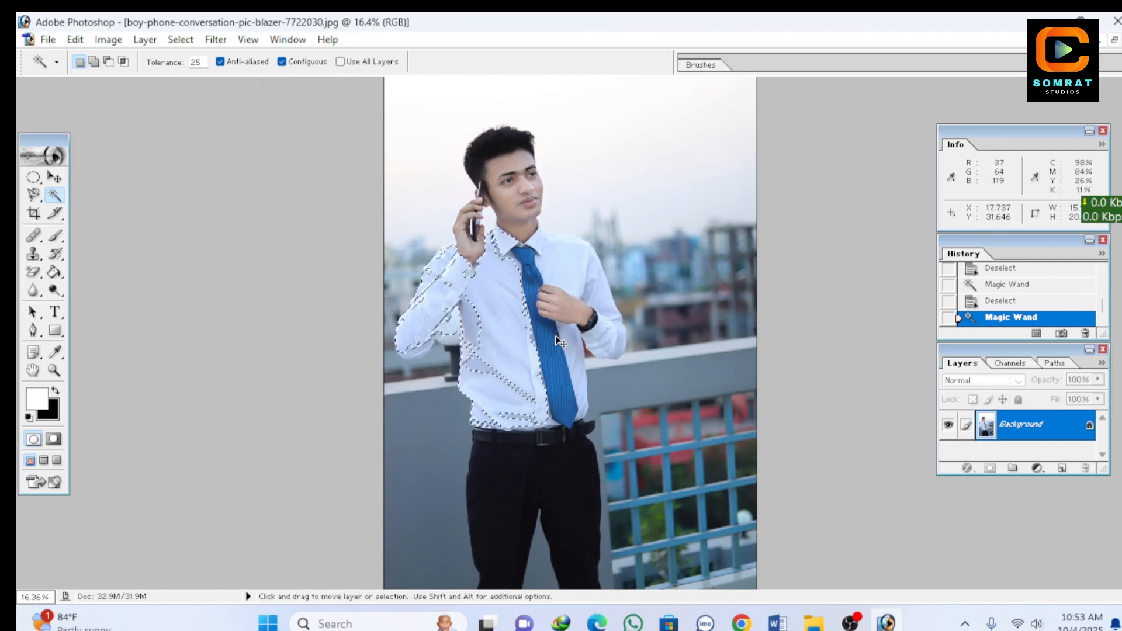
{"action": "key", "text": "ctrl+d"}
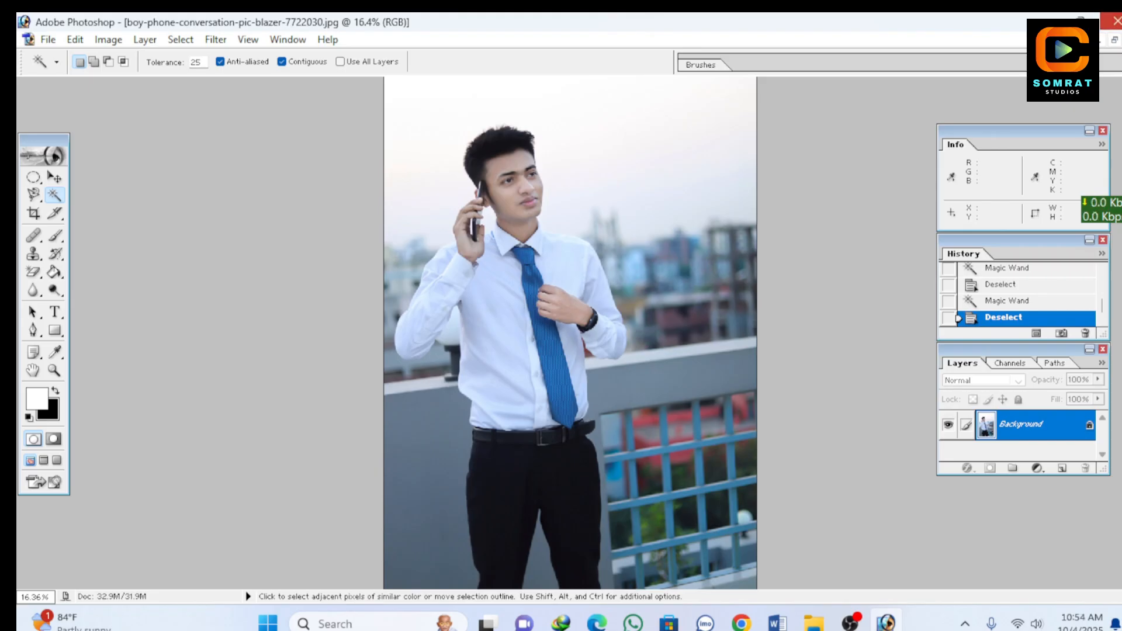
Step: Close Photoshop without saving the changes to the phone-conversation photo
{"action": "left_click", "coordinate": [1111, 21]}
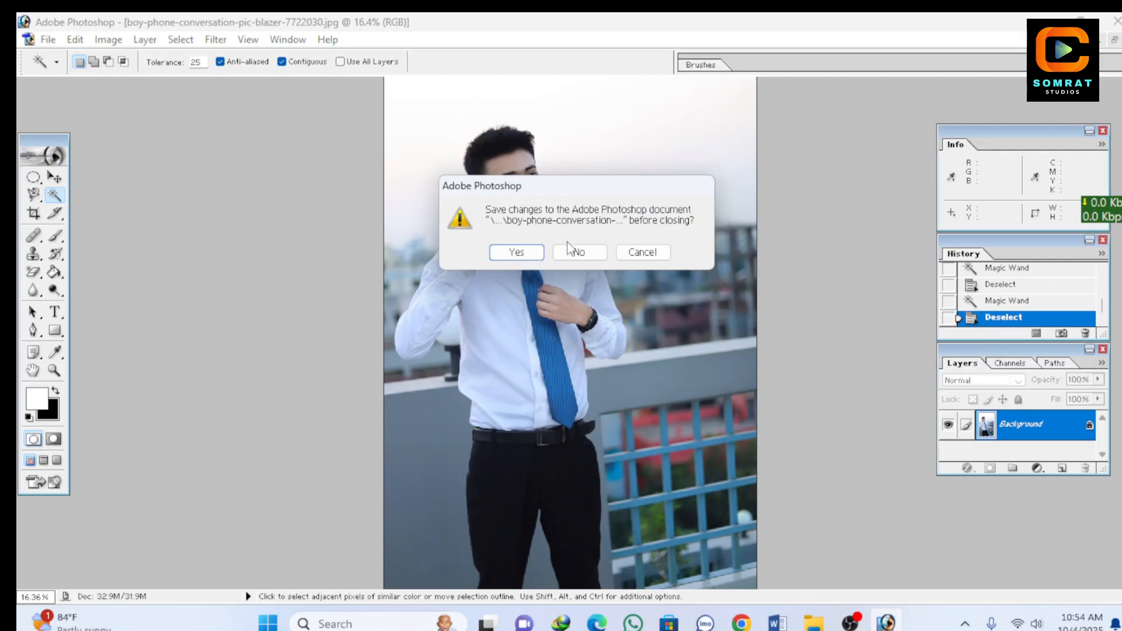
{"action": "left_click", "coordinate": [566, 248]}
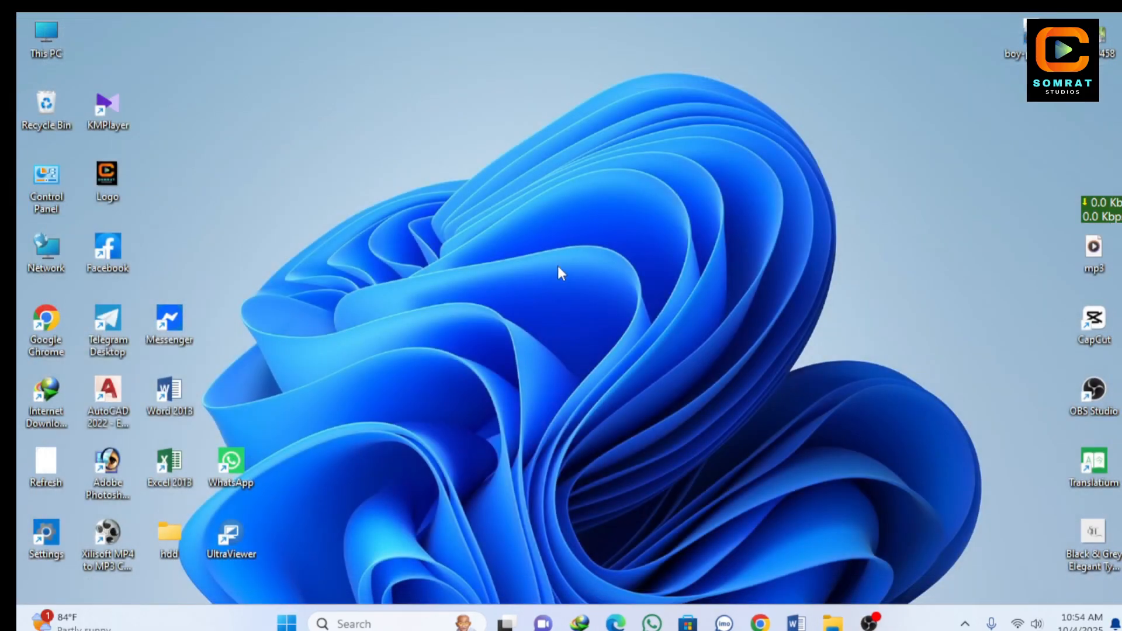